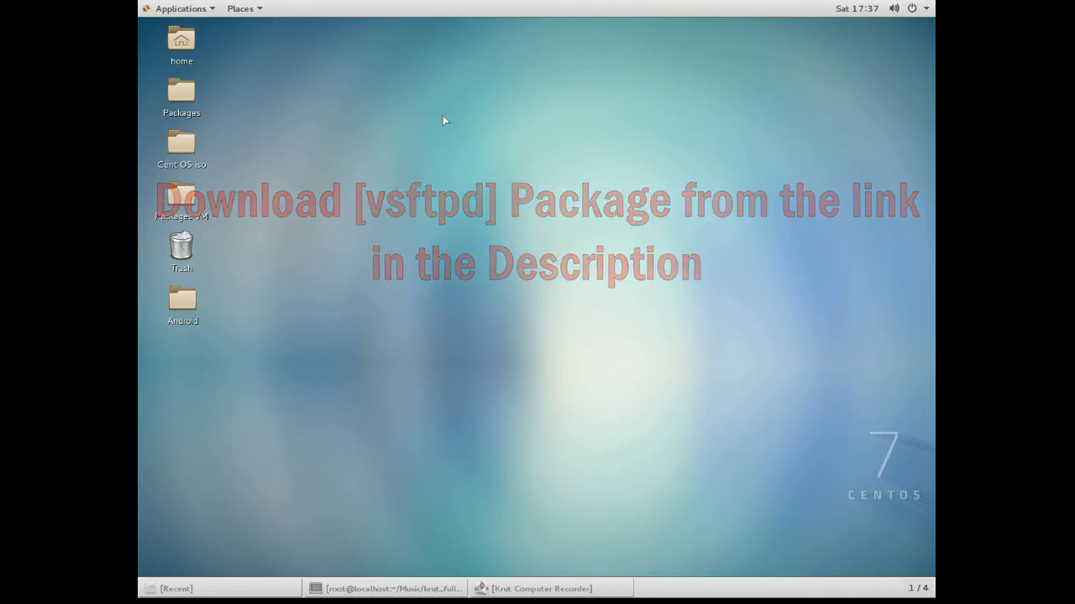
Open a terminal in the home directory's Downloads folder, which holds the vsftpd package.
double_click(186, 47)
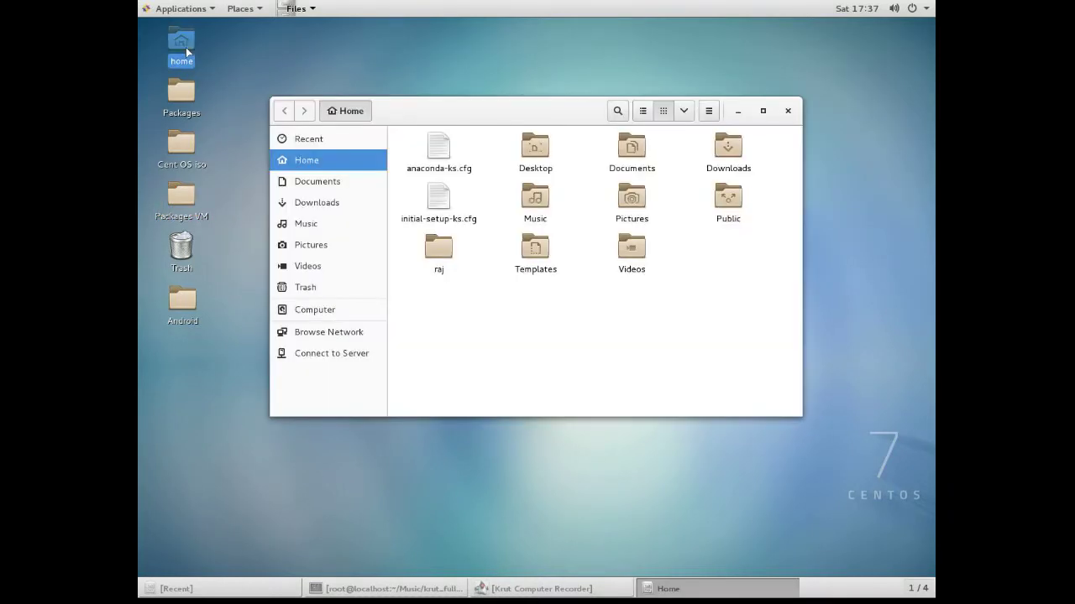
left_click(308, 209)
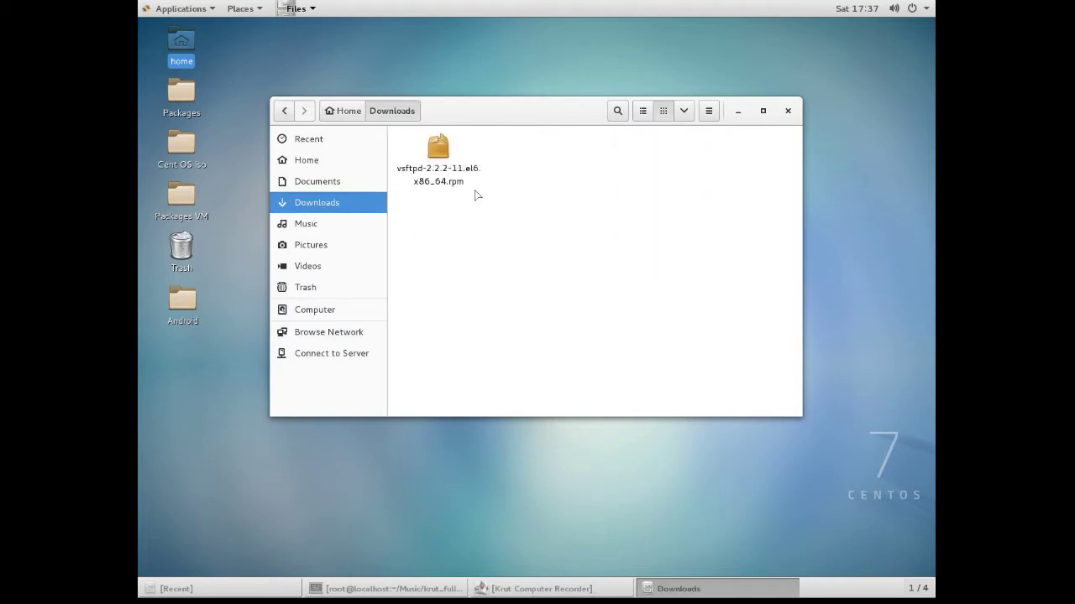
left_click(460, 181)
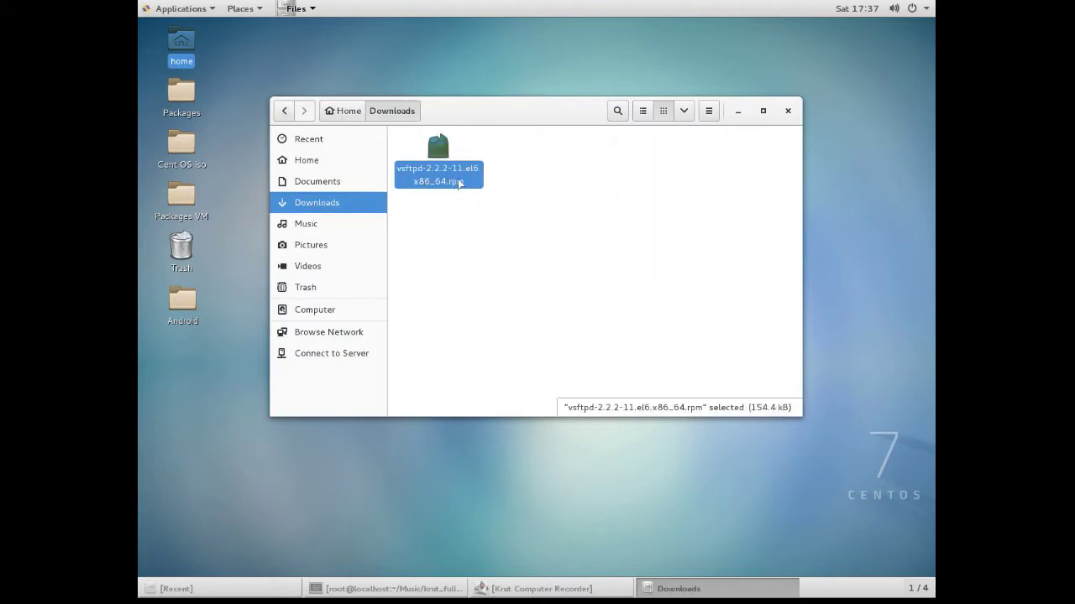
right_click(578, 199)
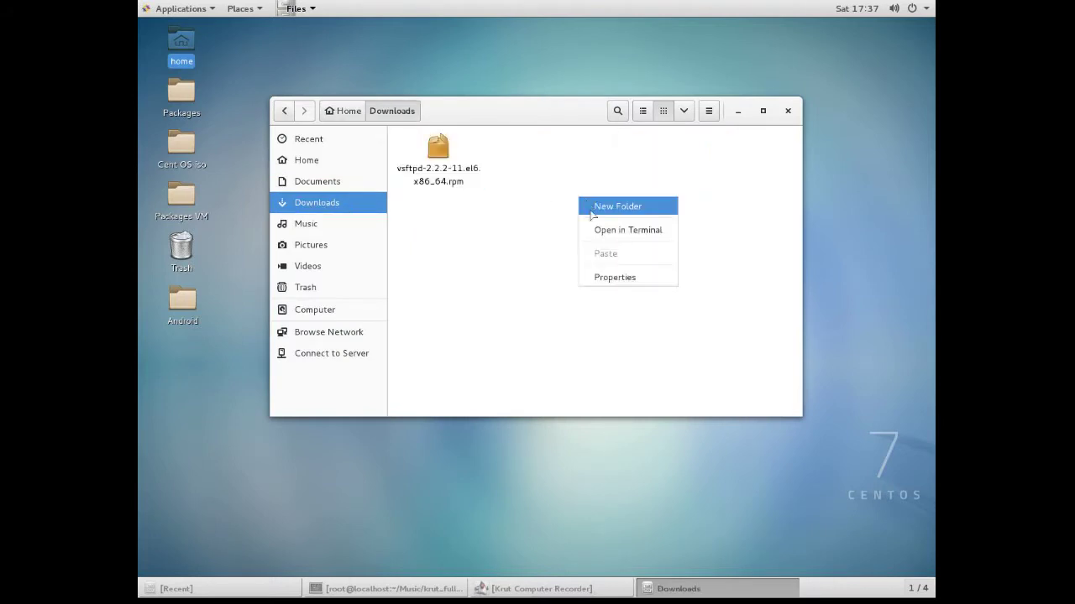
left_click(599, 233)
List the files of the Downloads folder with ls and locate the vsftpd rpm's file name.
type("ls")
key("Return")
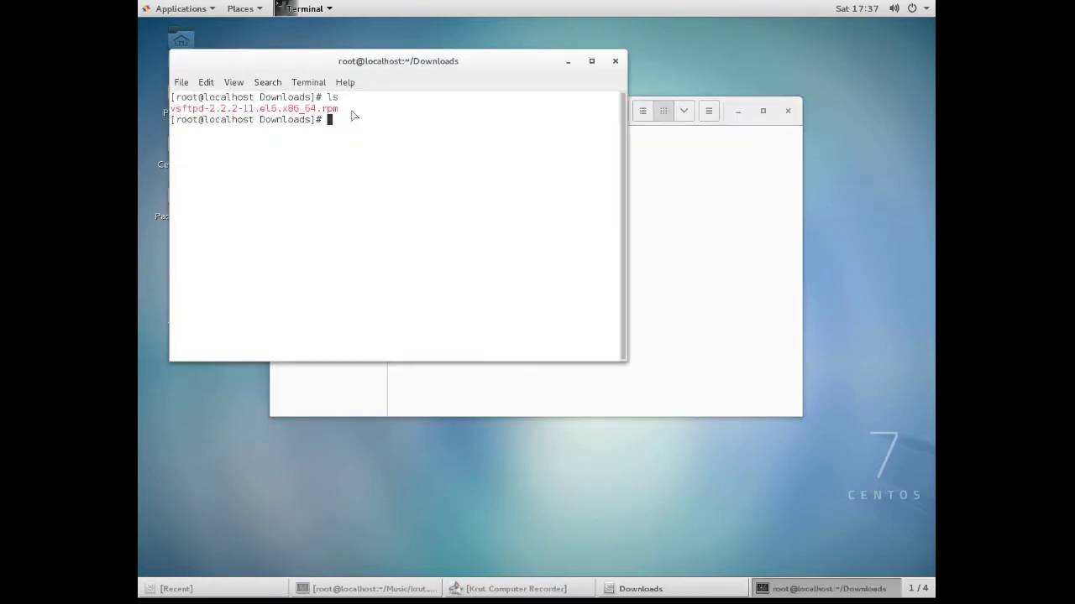
left_click_drag(345, 111, 172, 116)
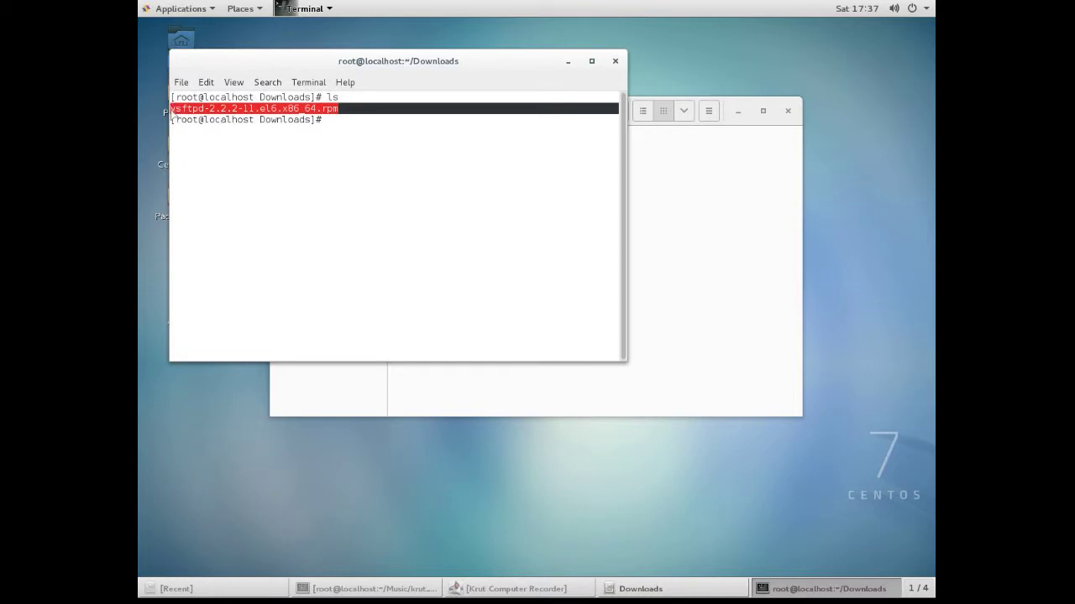
left_click_drag(364, 72, 492, 114)
left_click(484, 172)
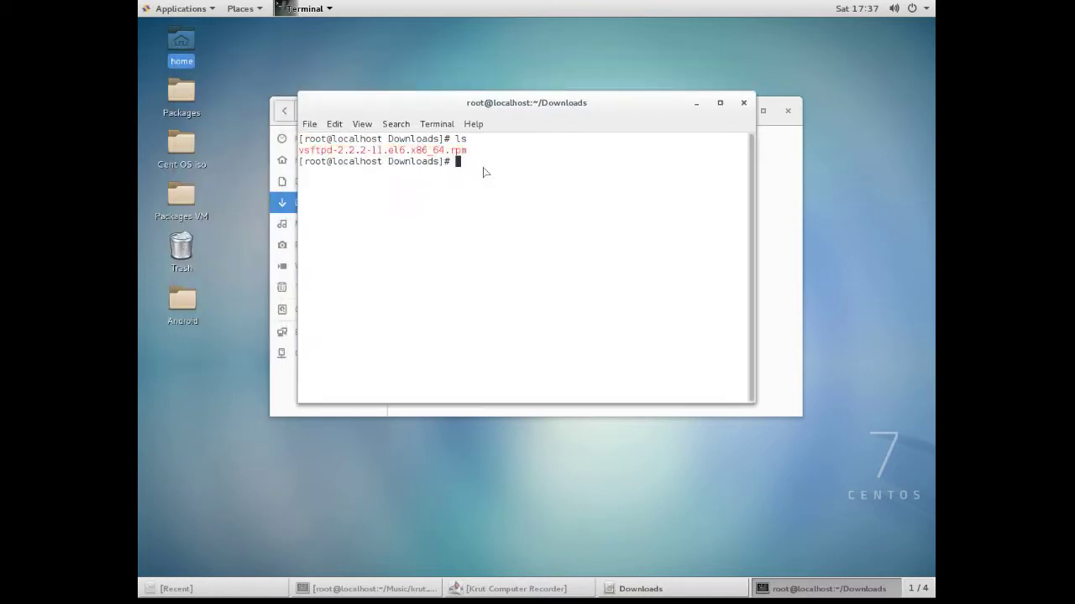
Install the FTP server package by running rpm -ivh vsftpd-2.2.2-11.el6.x86_64.rpm.
type("rp")
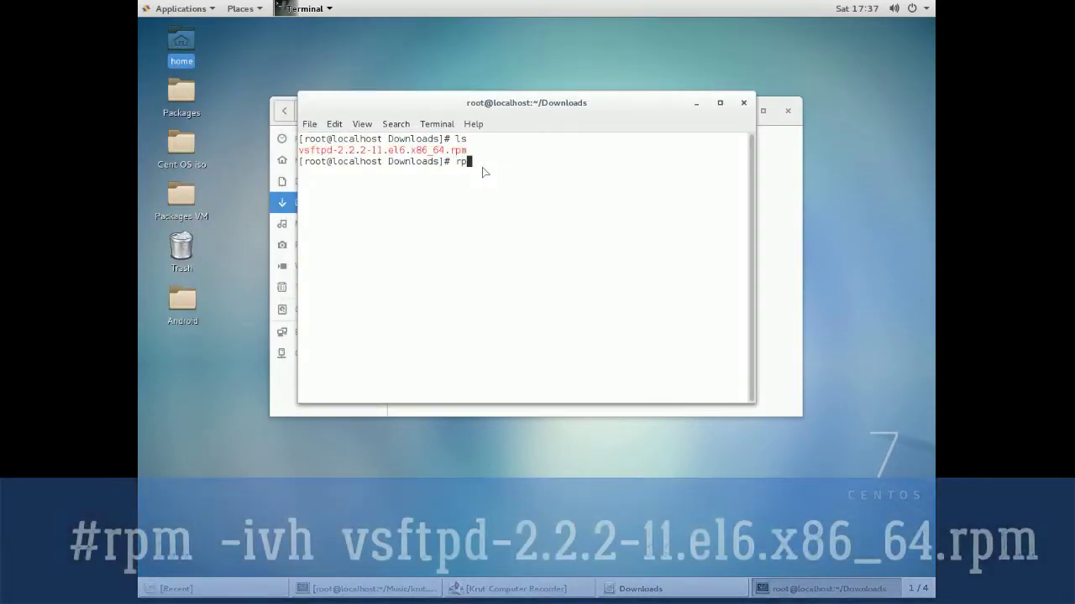
type("m -ivh ")
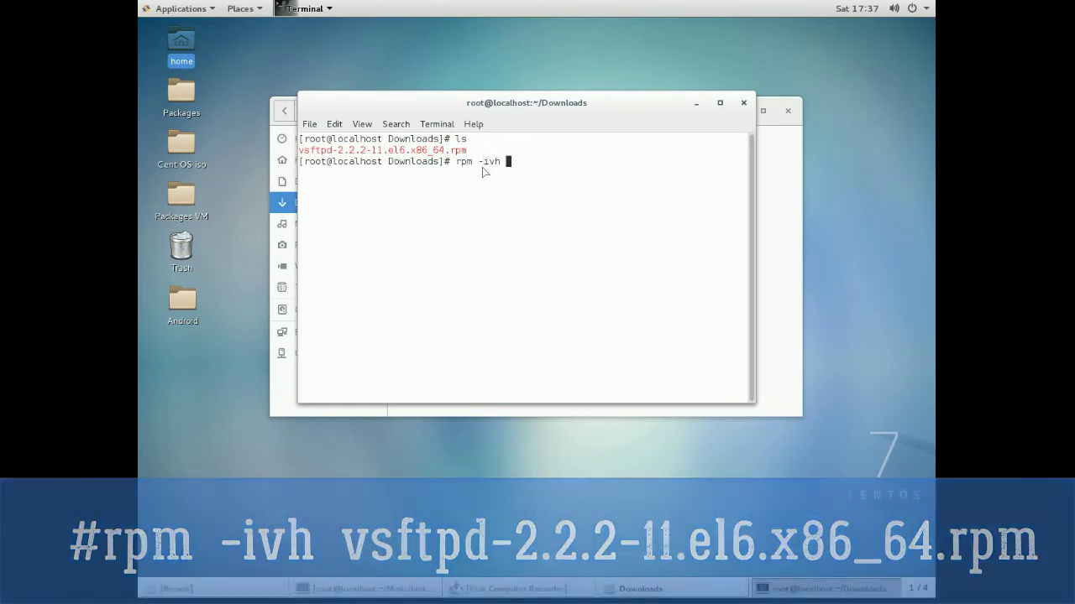
type("vs")
key("Tab")
key("Return")
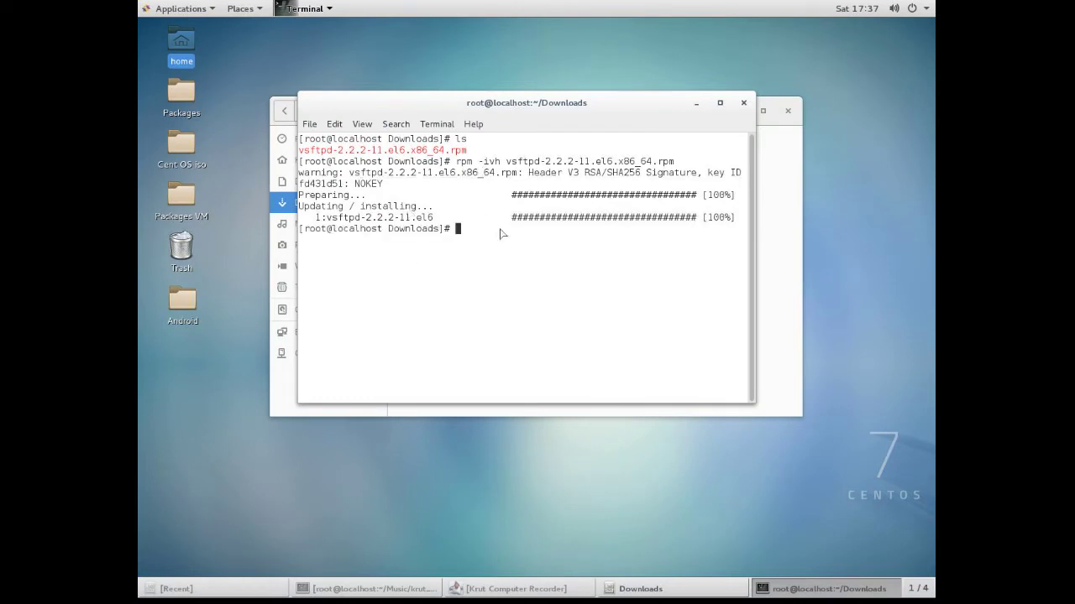
Start the FTP server service by running systemctl start vsftpd.
type("systemctl")
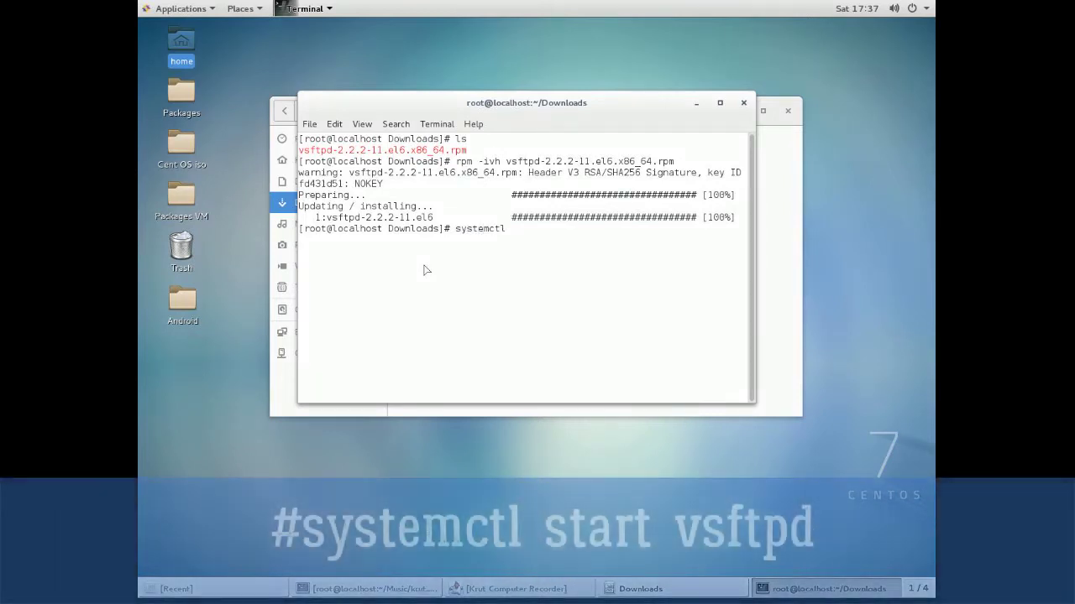
type(" start vs")
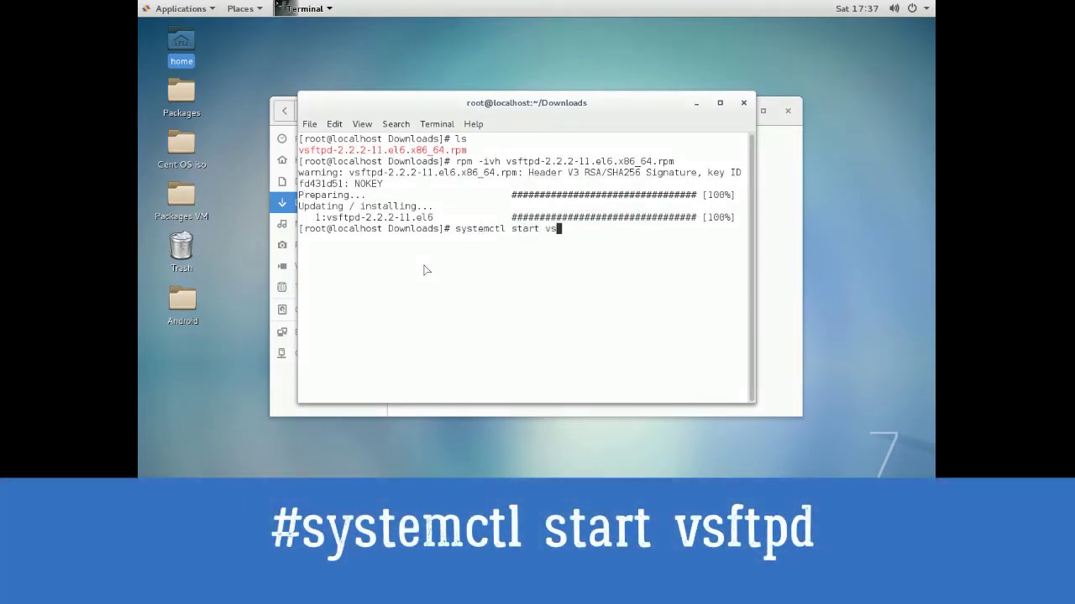
type("ft")
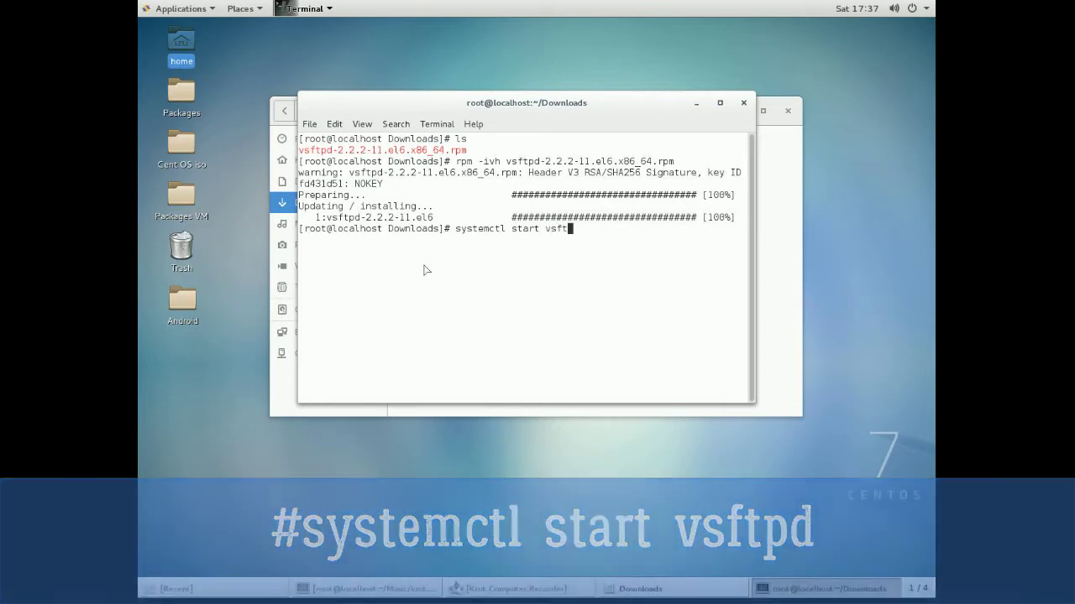
type("pd")
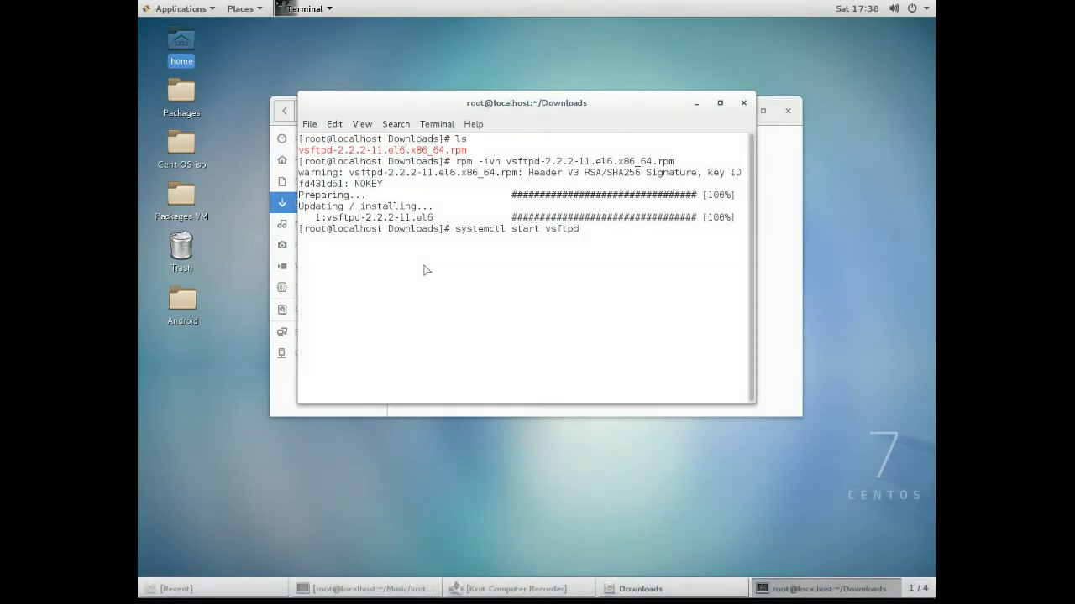
key("Return")
Enable the FTP server to launch at boot by running systemctl enable vsftpd.
type("sys")
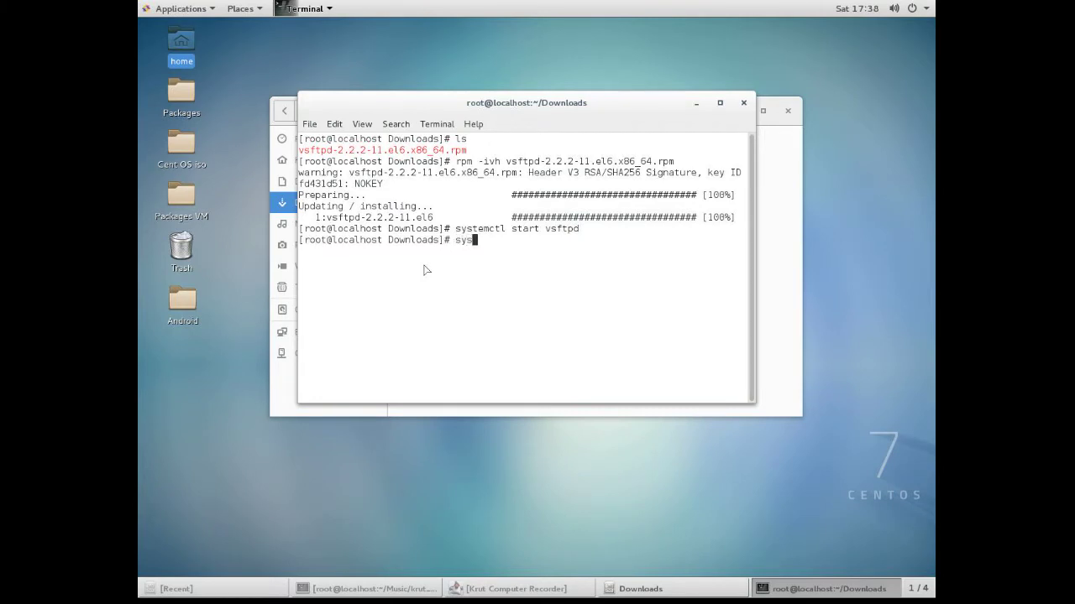
type("temctl")
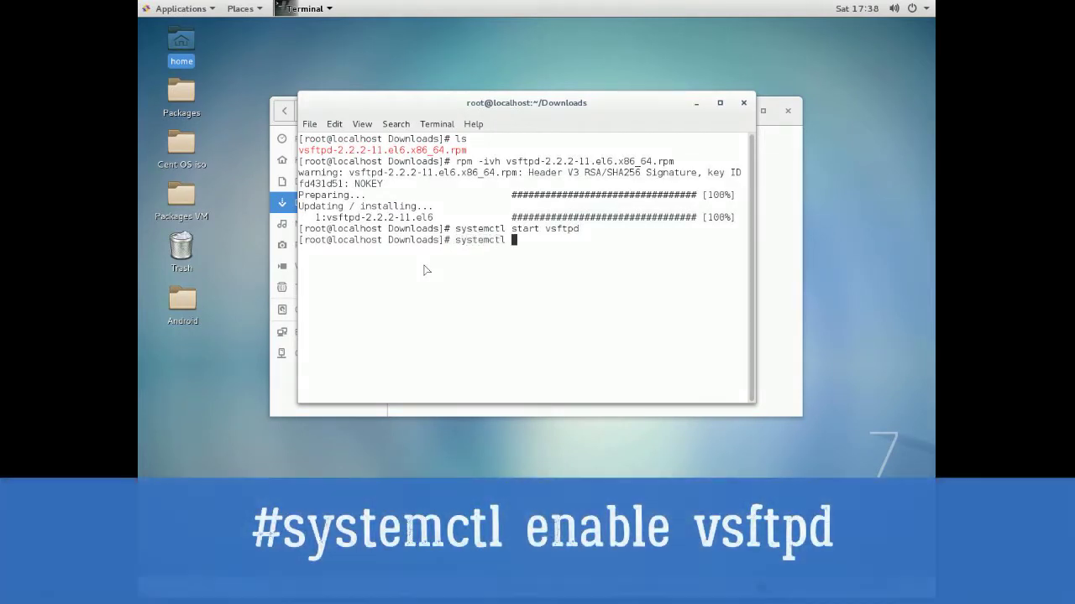
type(" enable ")
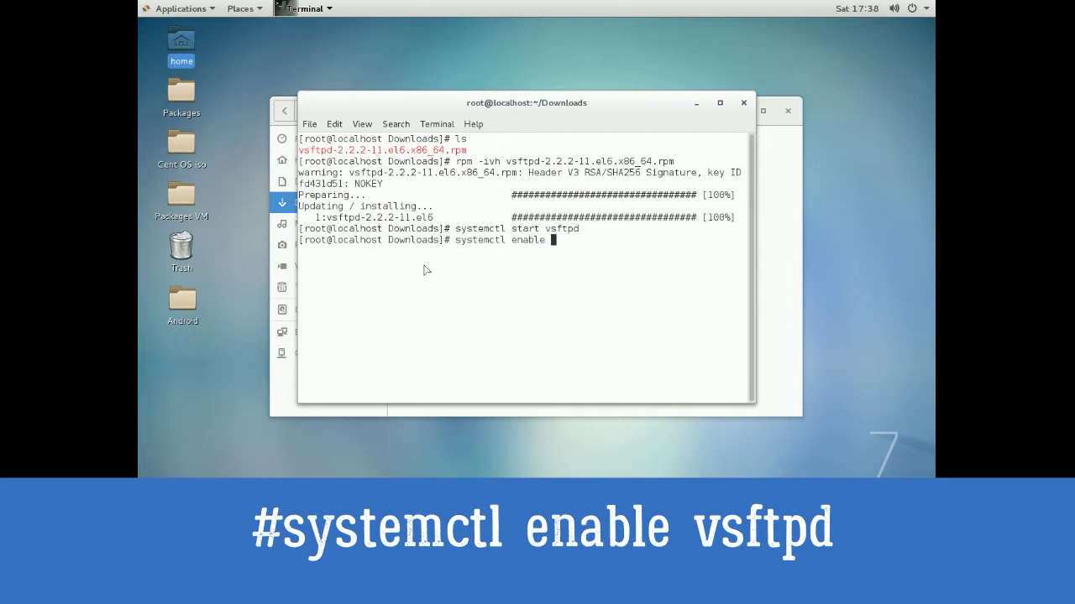
type("vsftpd")
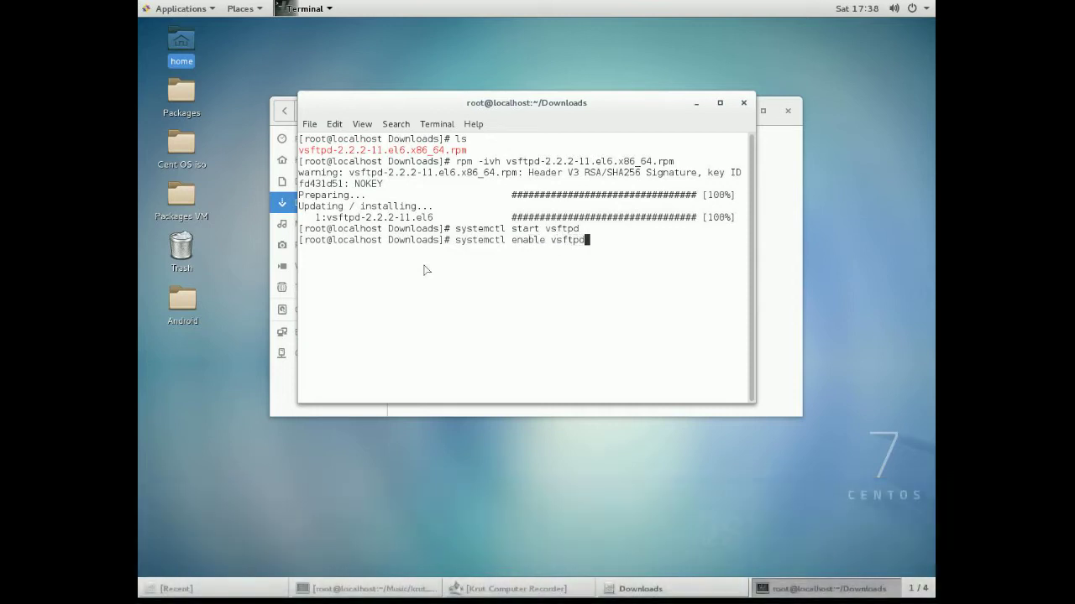
key("Return")
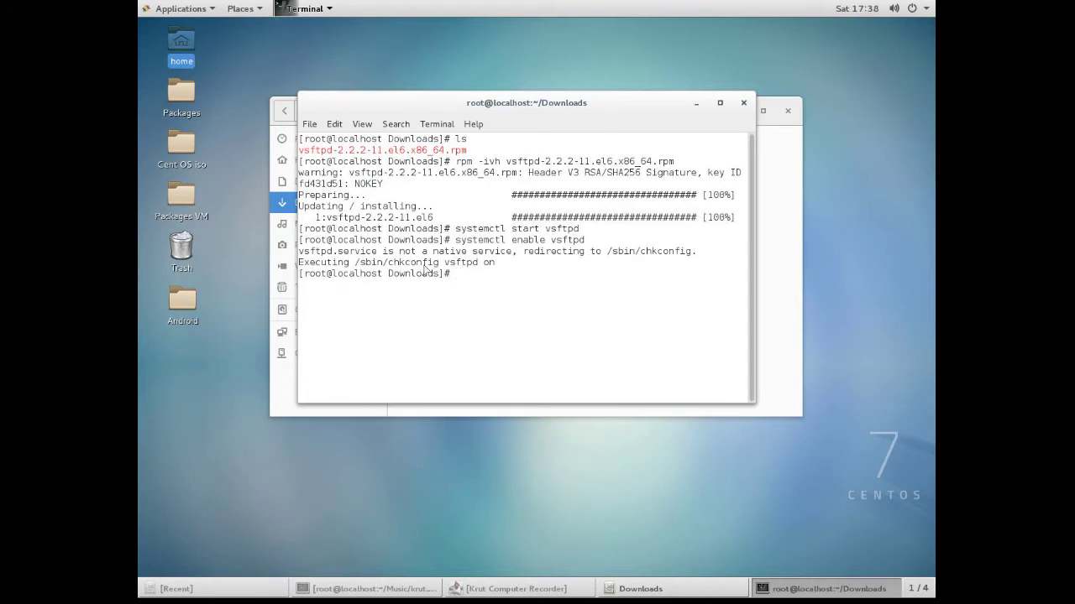
Permanently allow FTP through the firewall with firewall-cmd --permanent --add-service=ftp, and apply it with firewall-cmd --reload.
type("firewall")
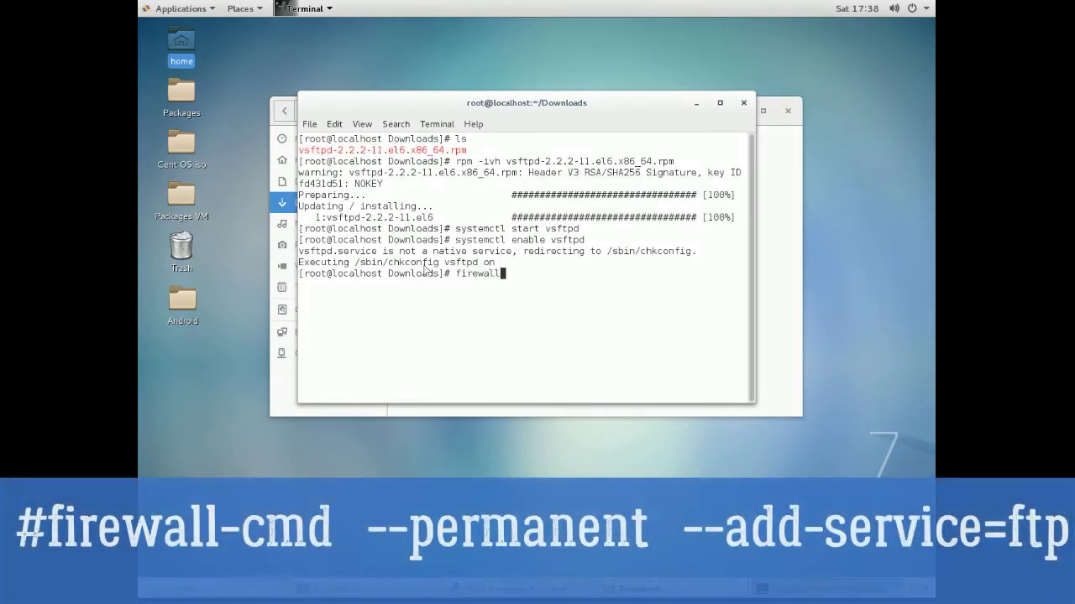
type("-cm")
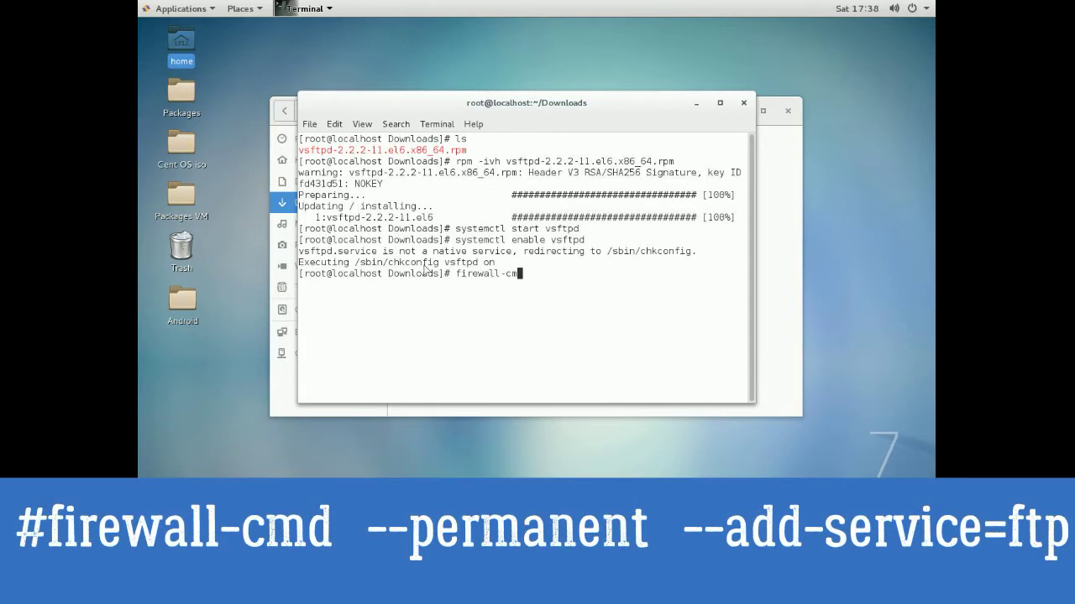
type("d --permanent --add-")
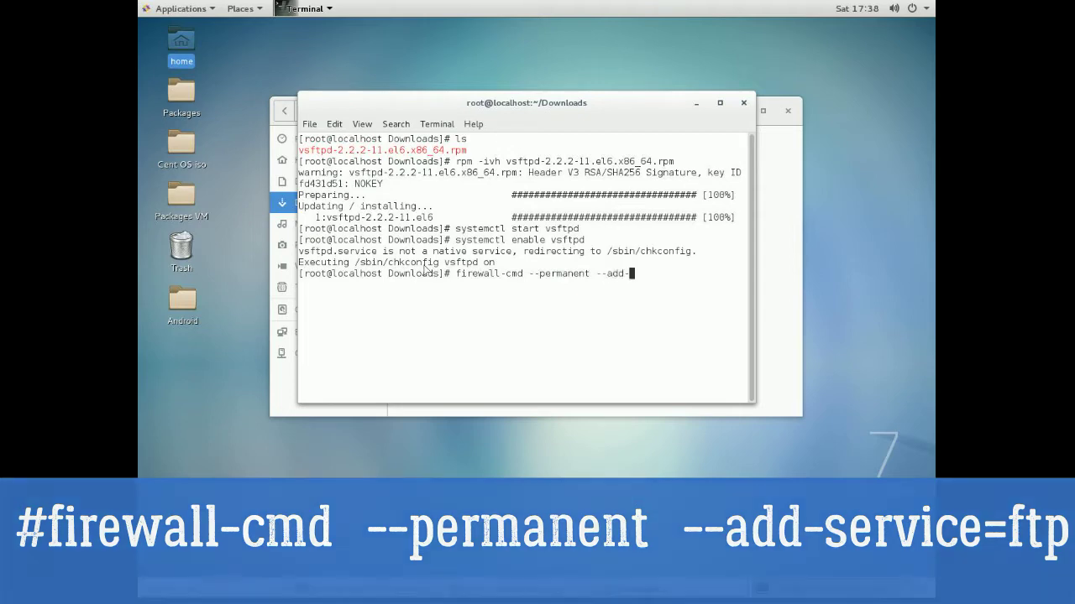
type("service=")
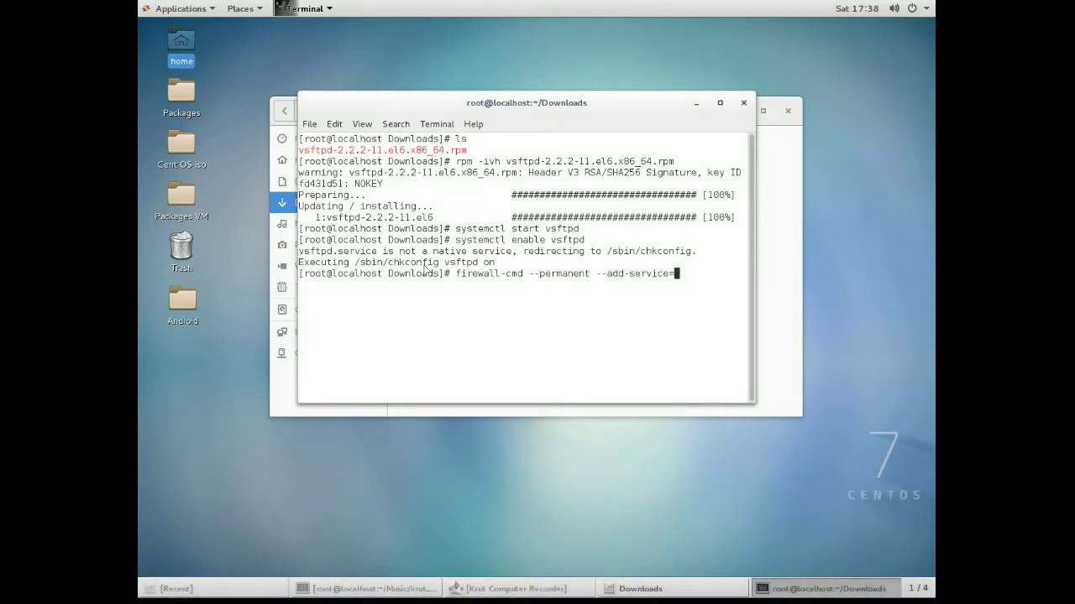
type("ftp")
key("Return")
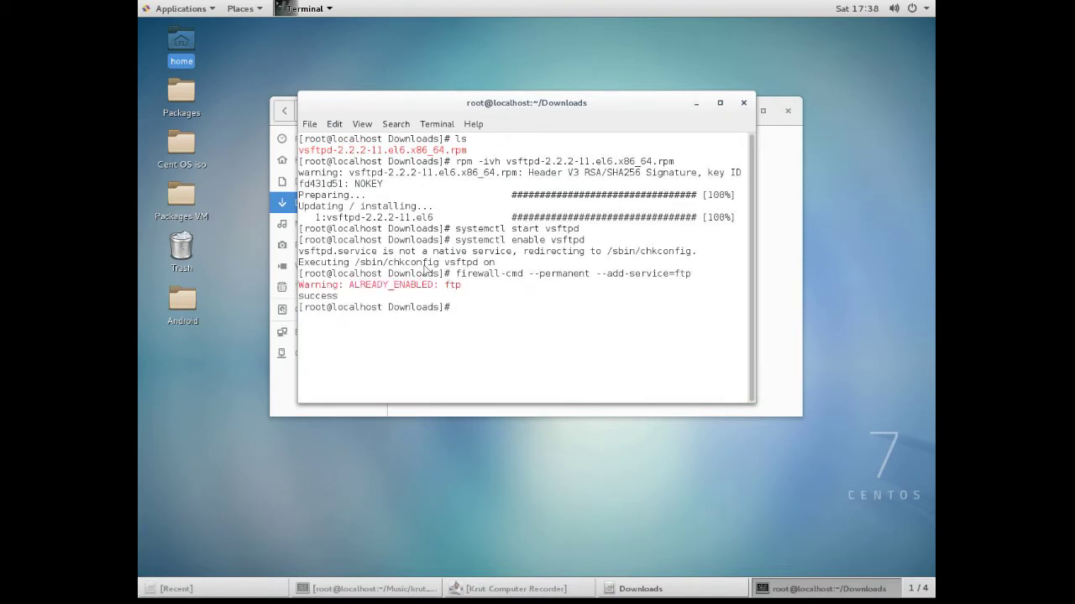
type("firewall-cmd --reload")
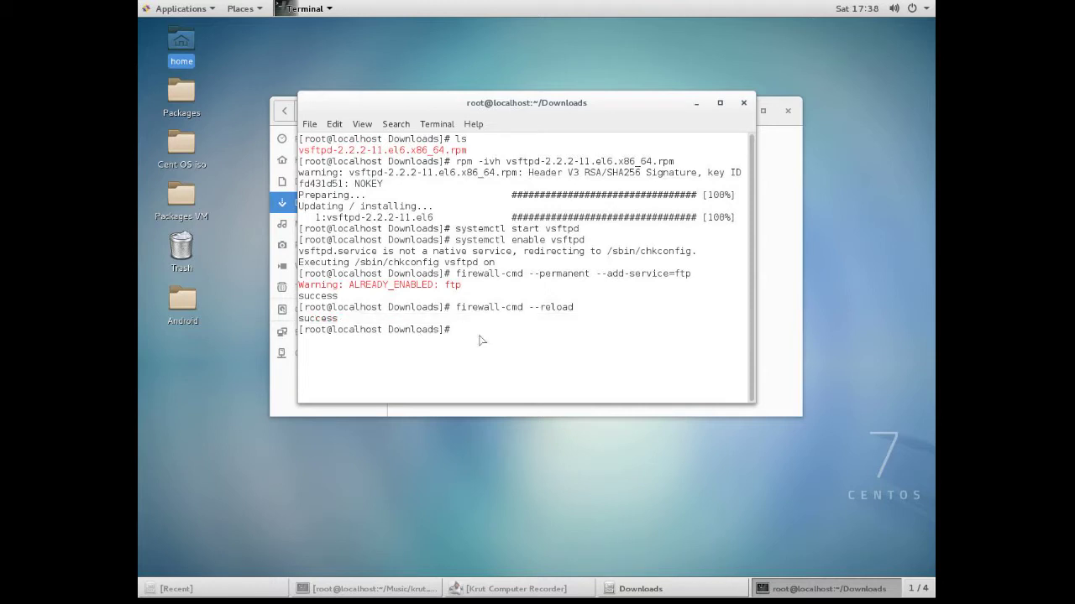
Run ifconfig and find the inet address of the enp2s0 network interface.
type("if")
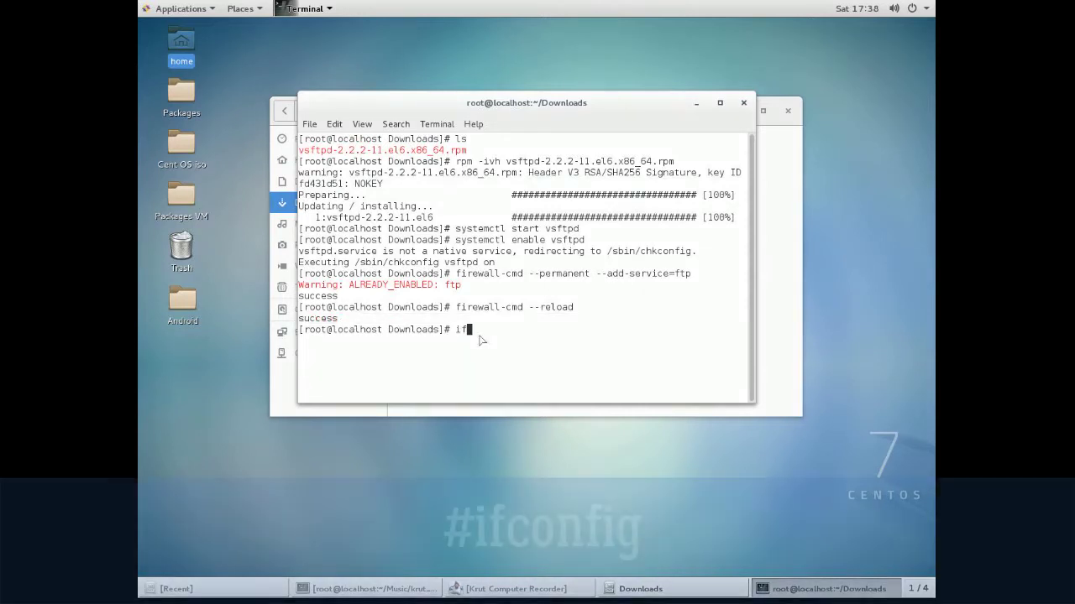
type("config")
key("Return")
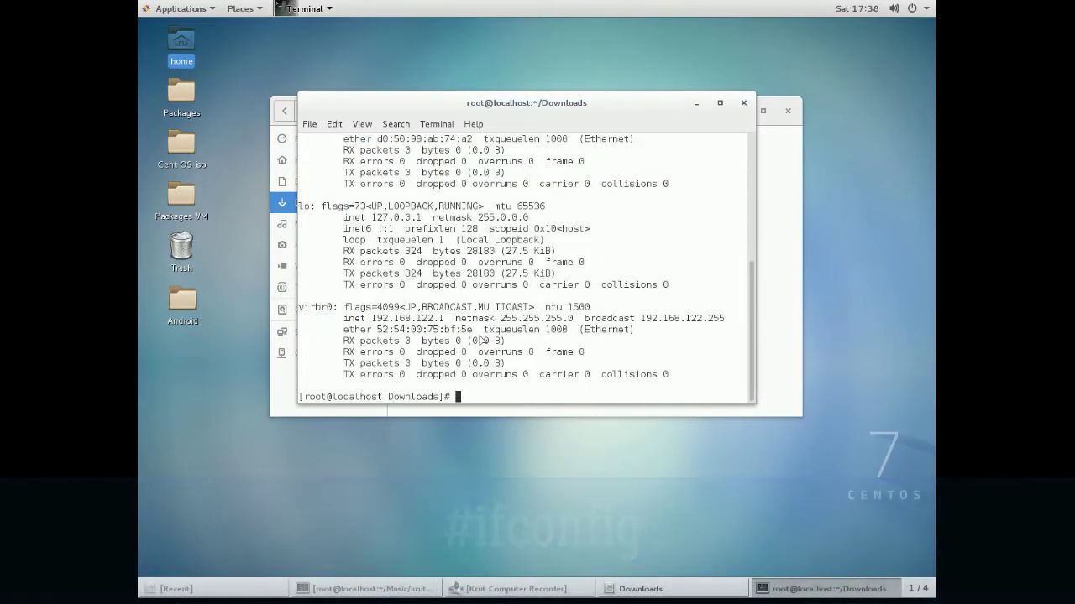
scroll(516, 329, "up", 2)
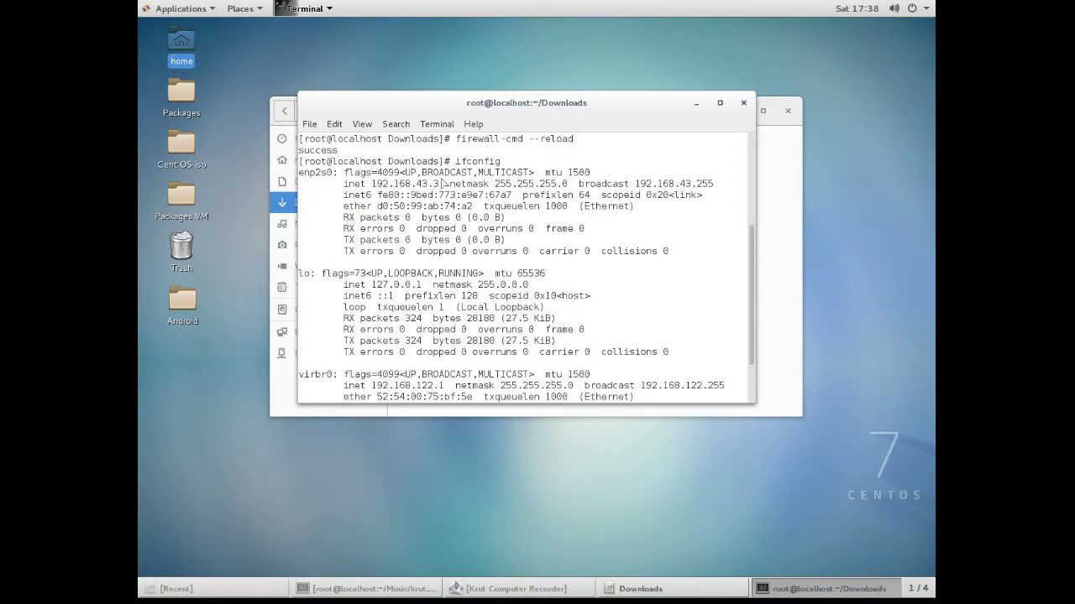
left_click_drag(442, 184, 372, 185)
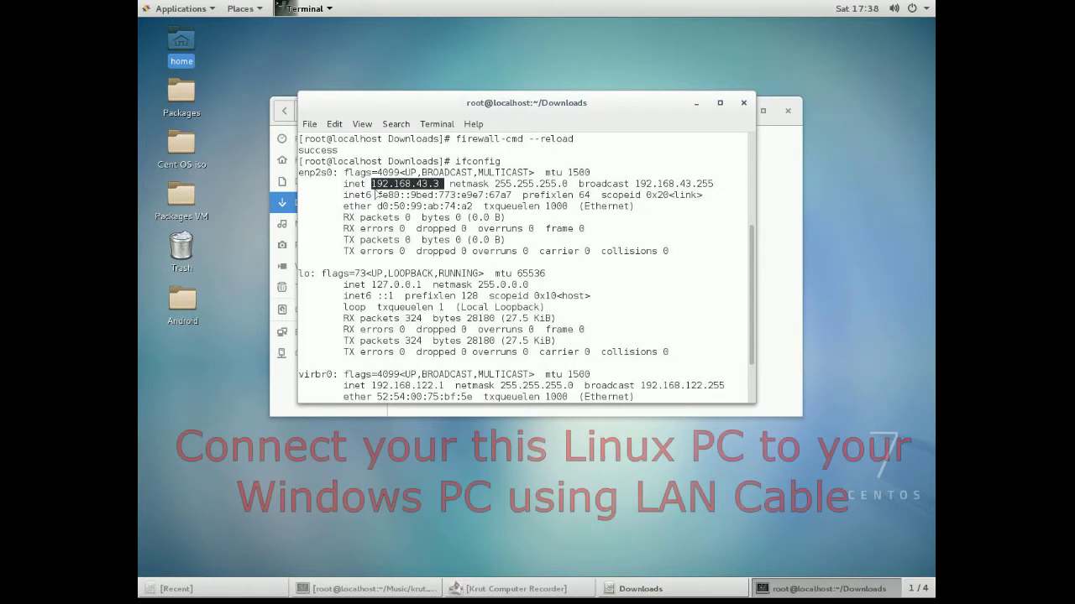
left_click(454, 195)
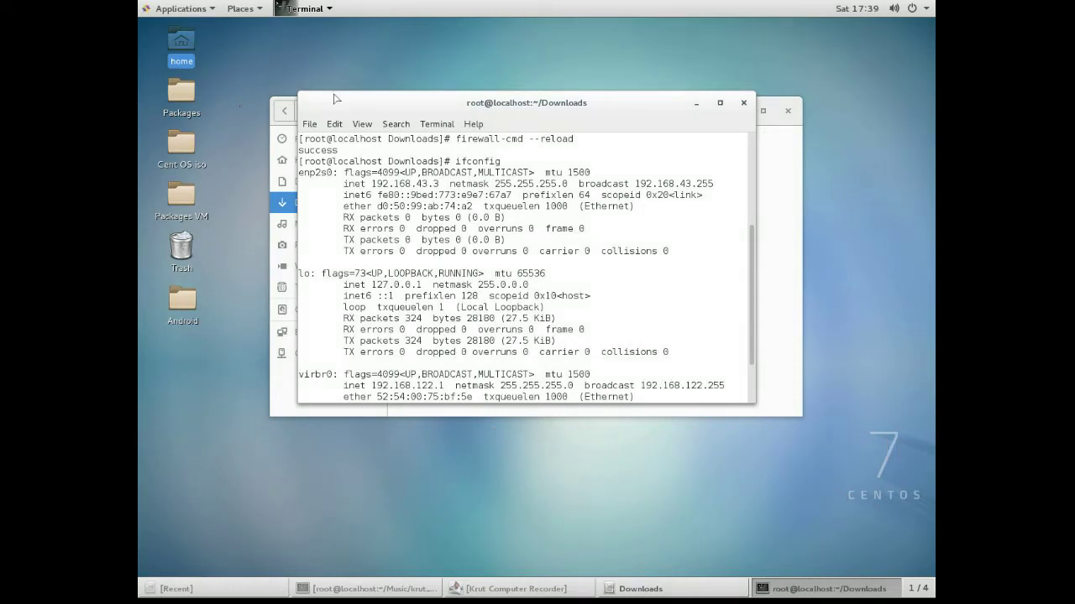
Launch the Firefox web browser and move its window lower so the terminal's IP address stays readable.
left_click(195, 10)
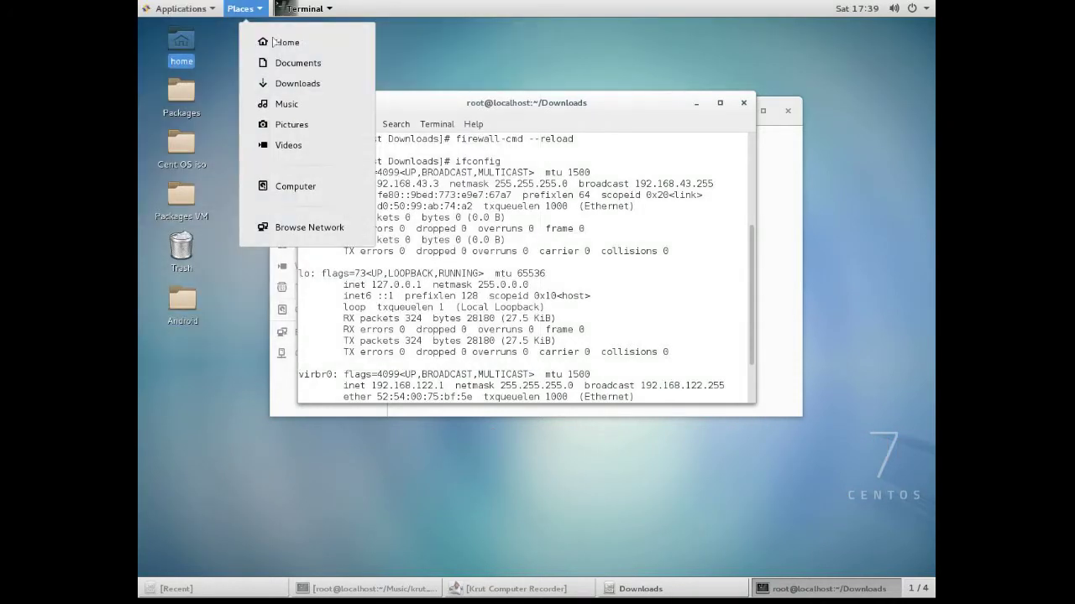
left_click(299, 52)
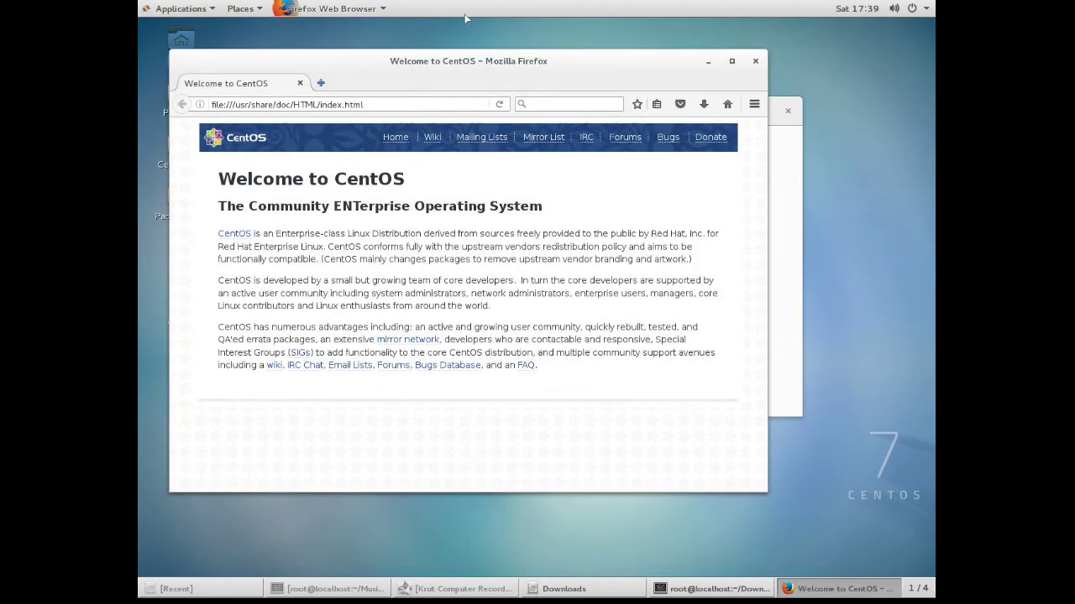
left_click_drag(456, 67, 523, 205)
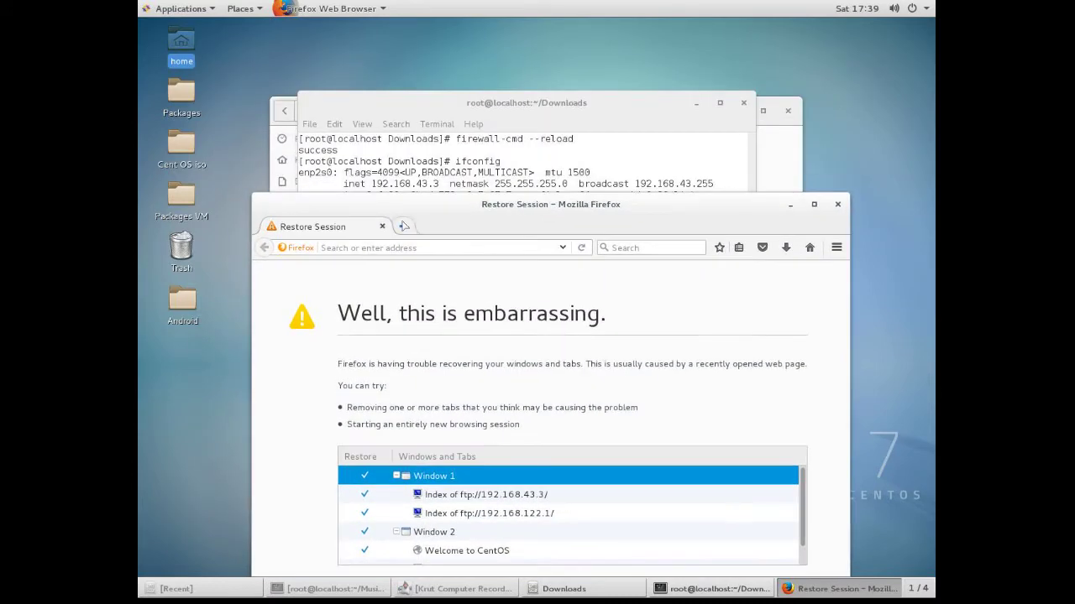
Try to open ftp://192.168.53.3 in a new browser tab.
left_click(403, 227)
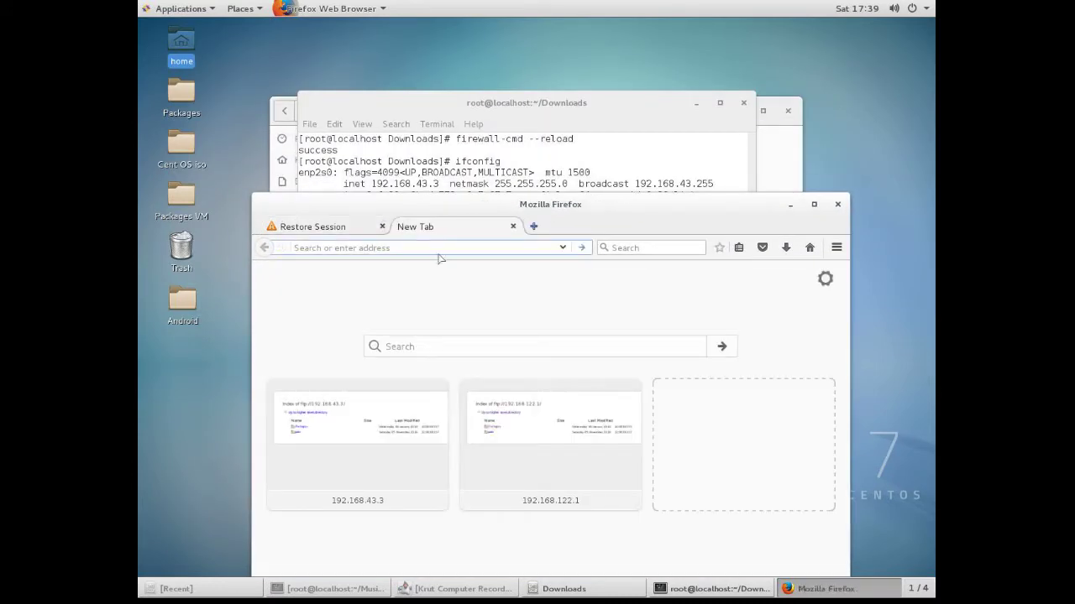
type("ftp://")
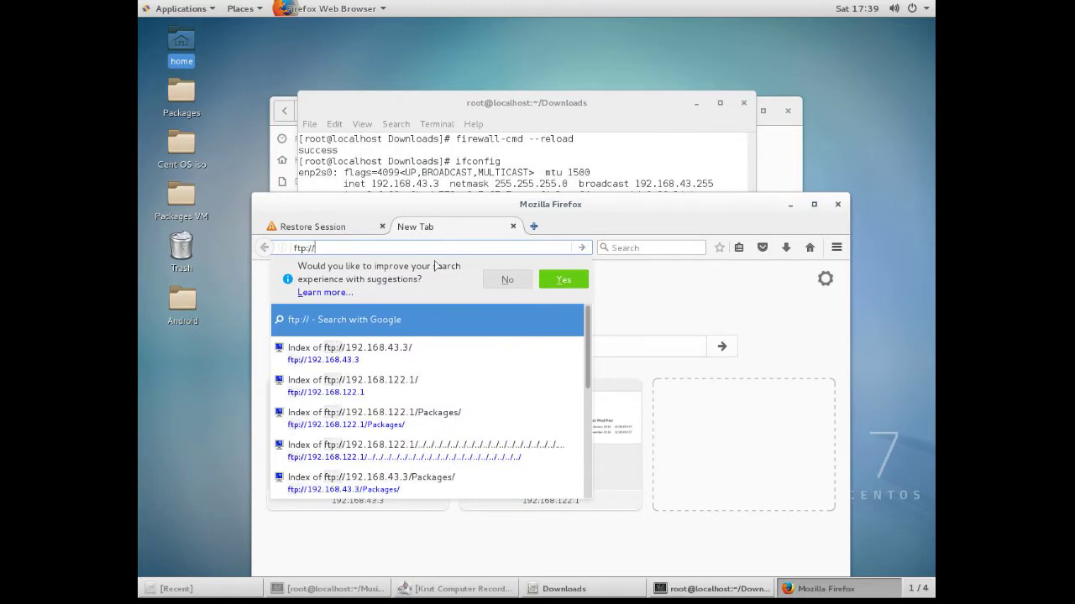
type("192.1")
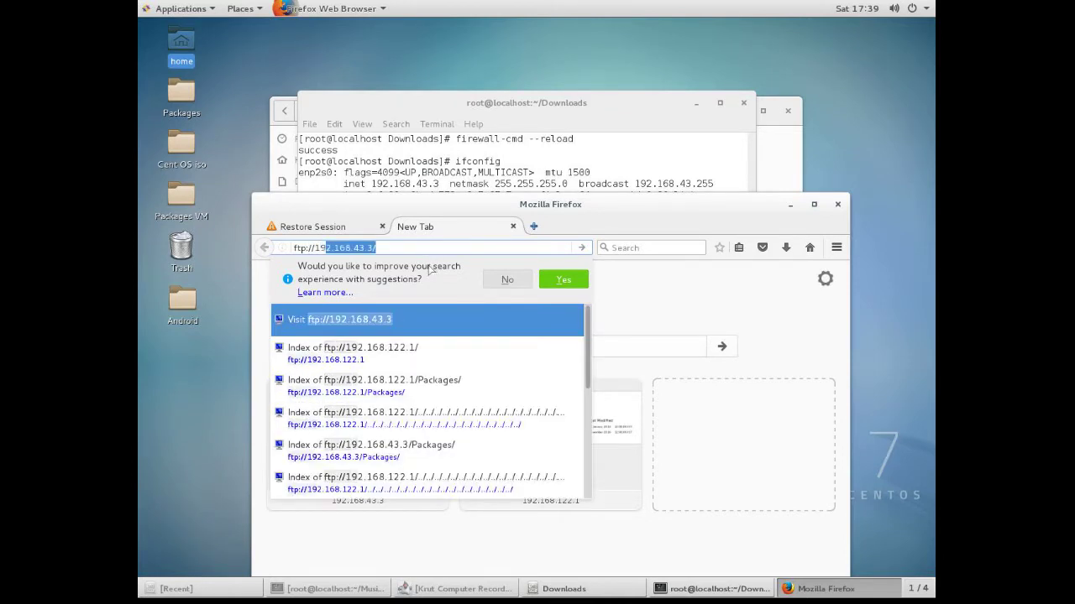
type("68")
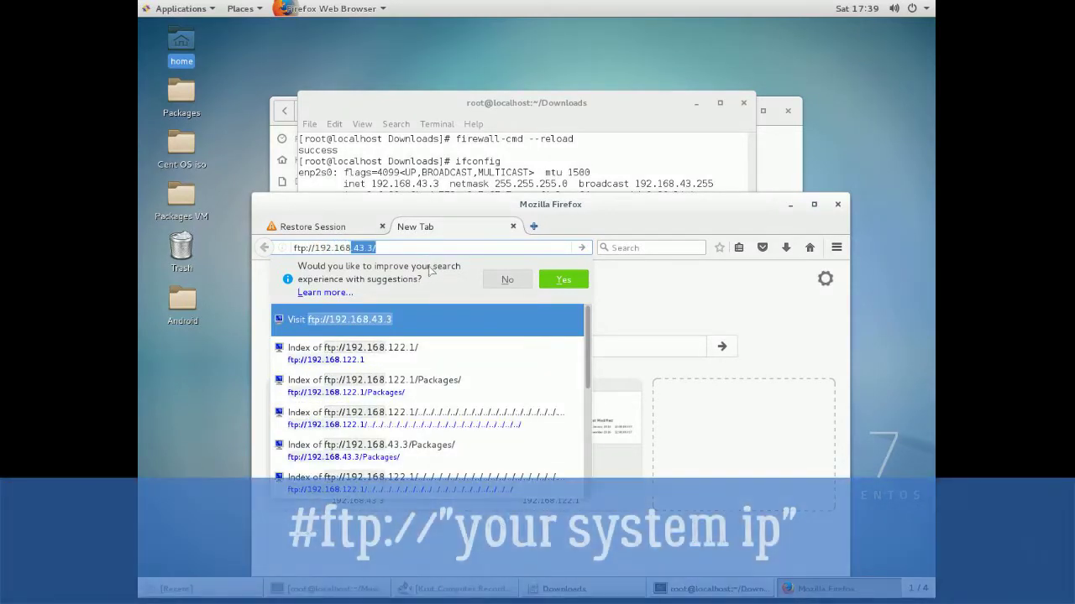
type(".53.3")
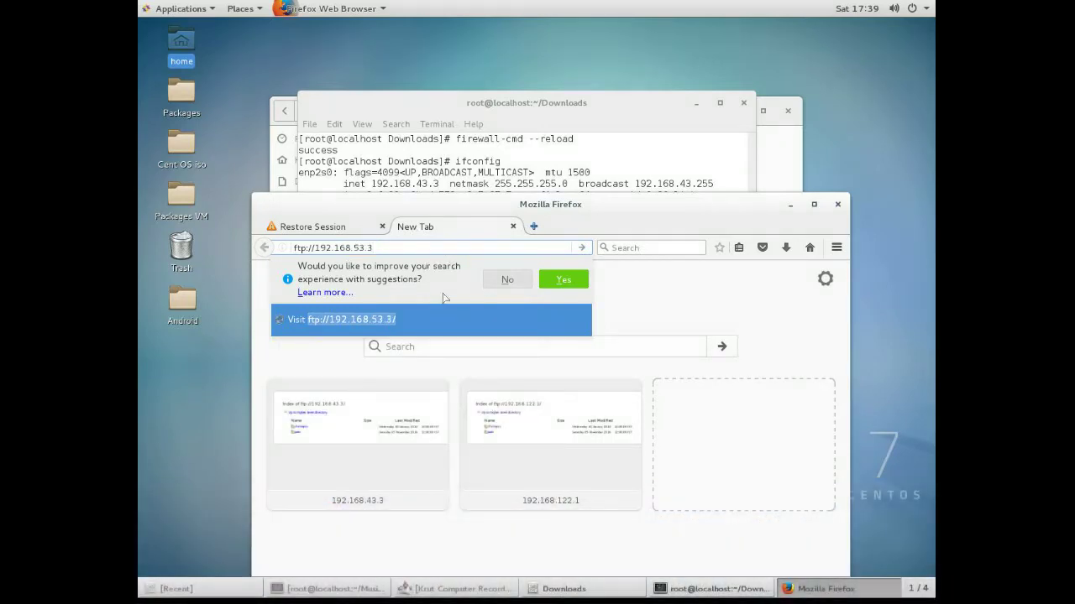
key("Return")
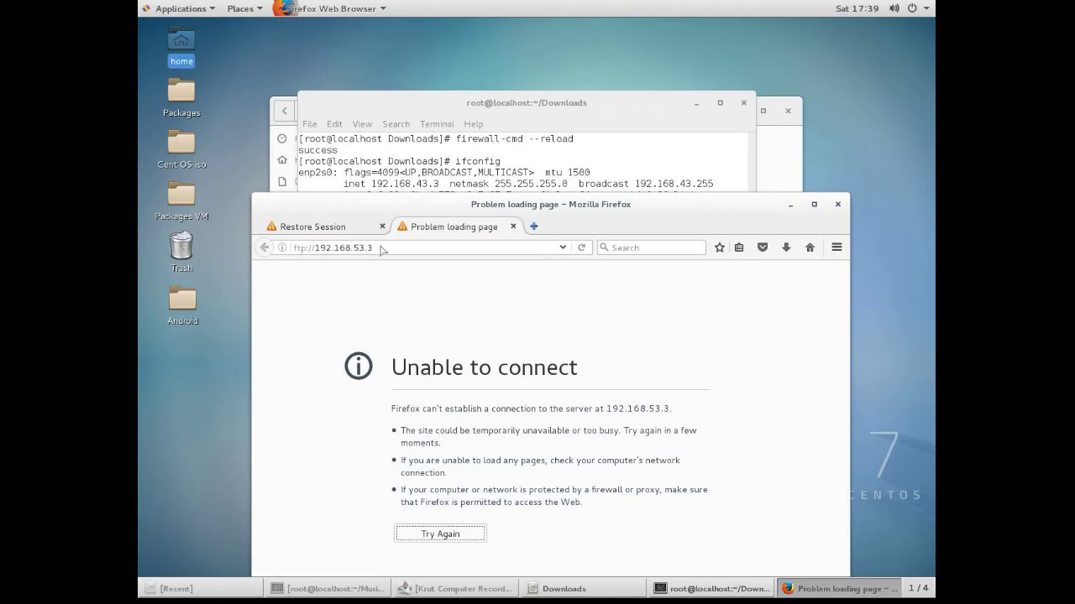
Correct the third number of the FTP address to 43 and load ftp://192.168.43.3.
left_click(358, 251)
key("BackSpace")
type("4")
key("Return")
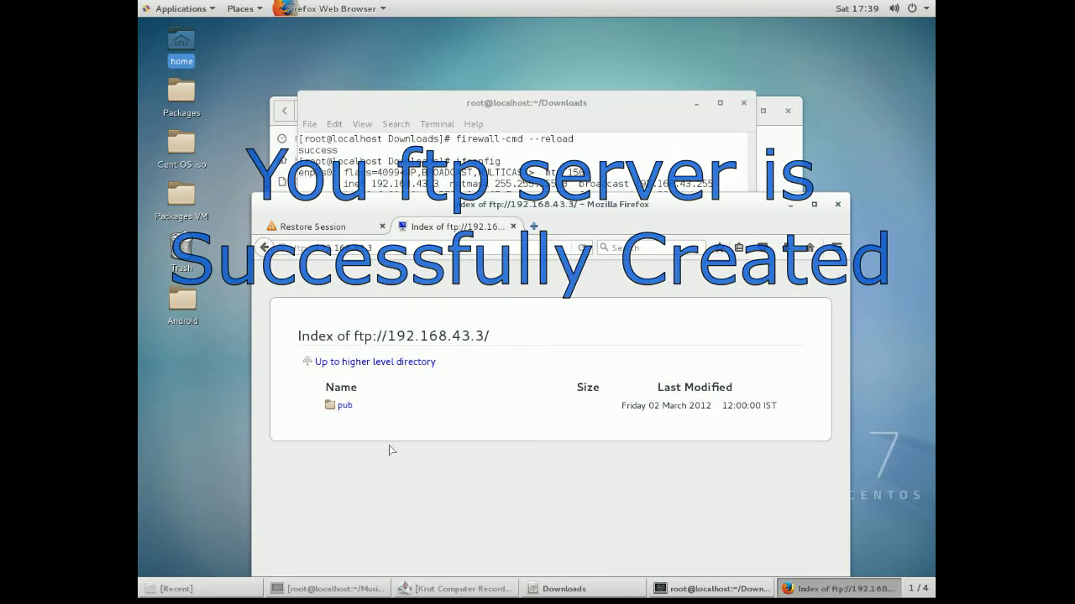
Close the Firefox window with both of its tabs and return to the terminal's command prompt.
left_click(837, 204)
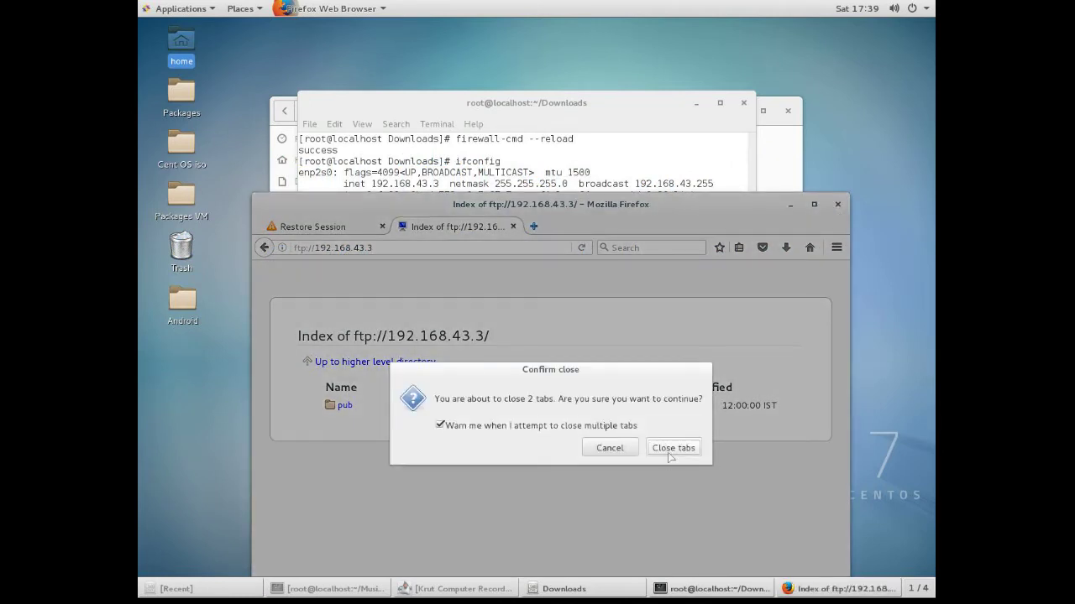
left_click(672, 448)
scroll(598, 242, "down", 1)
scroll(598, 242, "down", 1)
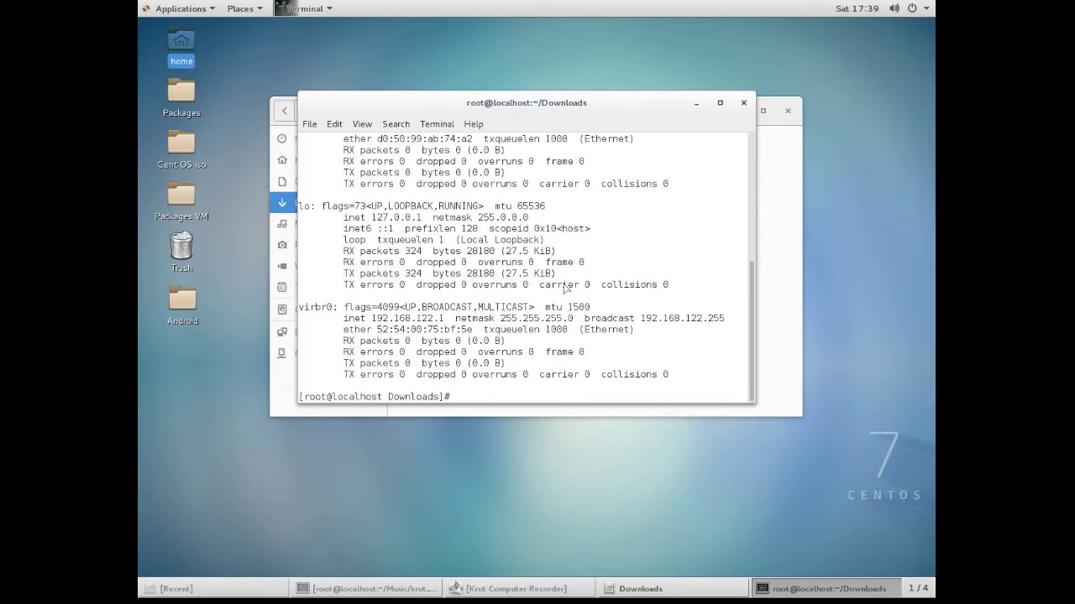
Open the Packages folder on the desktop, look through its RPM files, and close the folder.
double_click(184, 110)
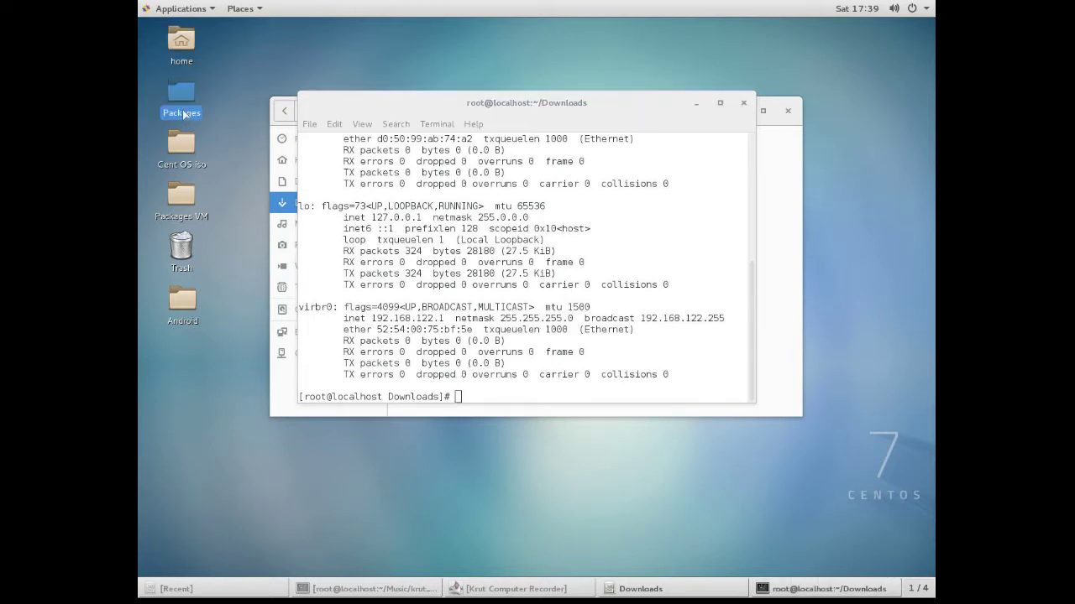
scroll(479, 155, "down", 5)
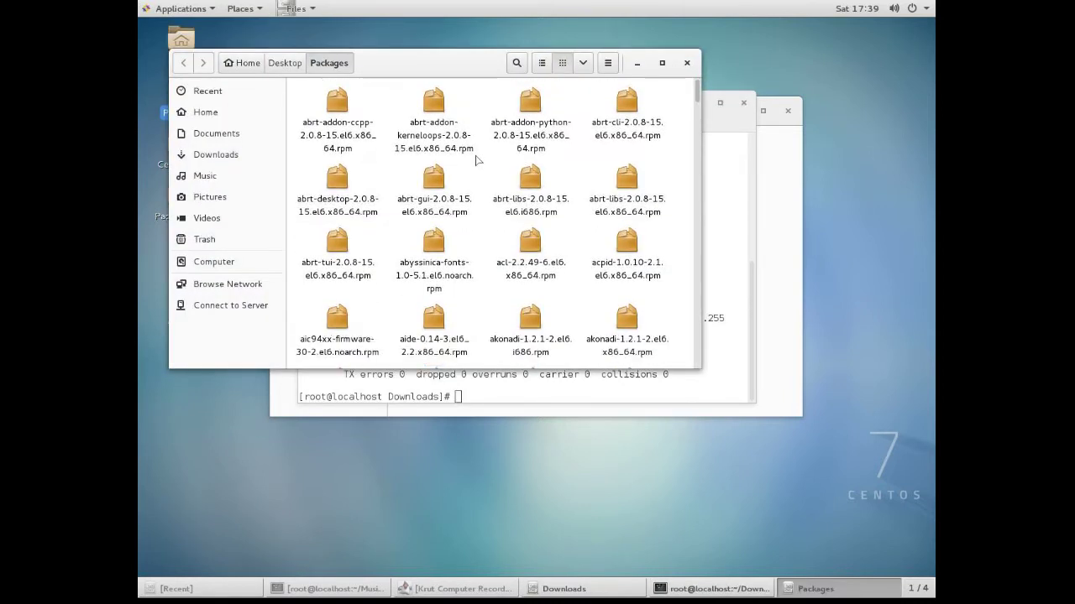
scroll(485, 163, "down", 10)
scroll(701, 101, "up", 3)
scroll(701, 100, "down", 15)
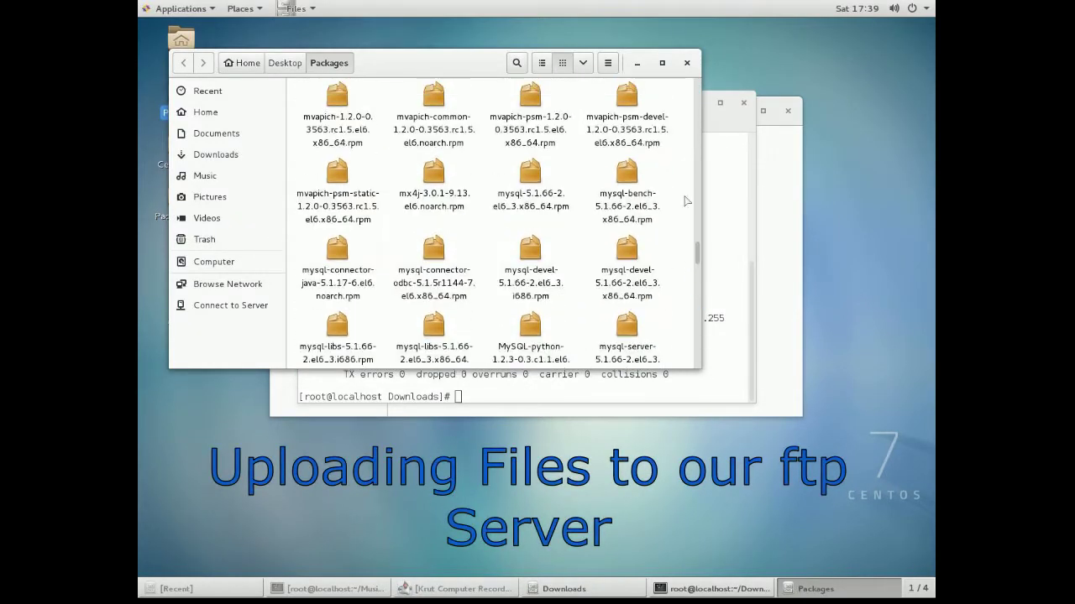
left_click(686, 63)
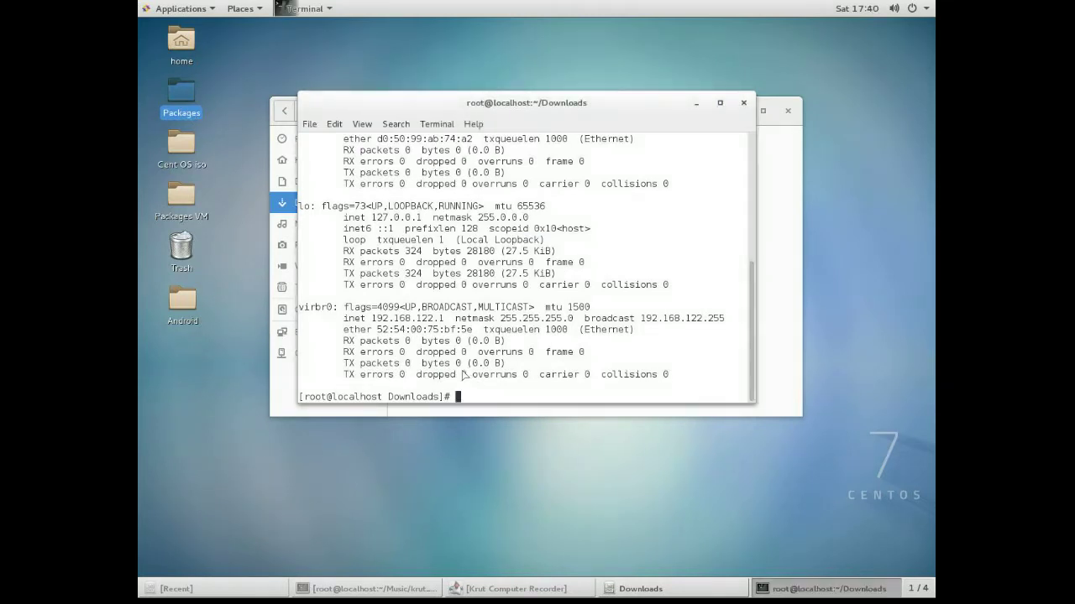
Copy the desktop's Packages folder into the FTP directory by running rsync -parv /root/Desktop/Packages /var/ftp.
type("rsy")
key("Tab")
key("Tab")
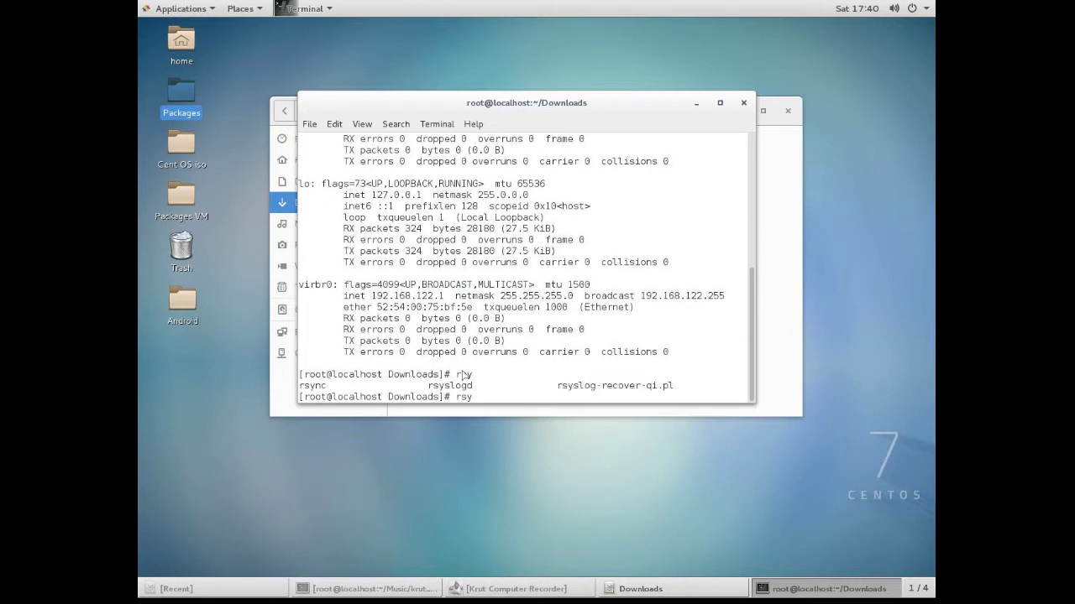
type("nc -parv /root/Des")
key("Tab")
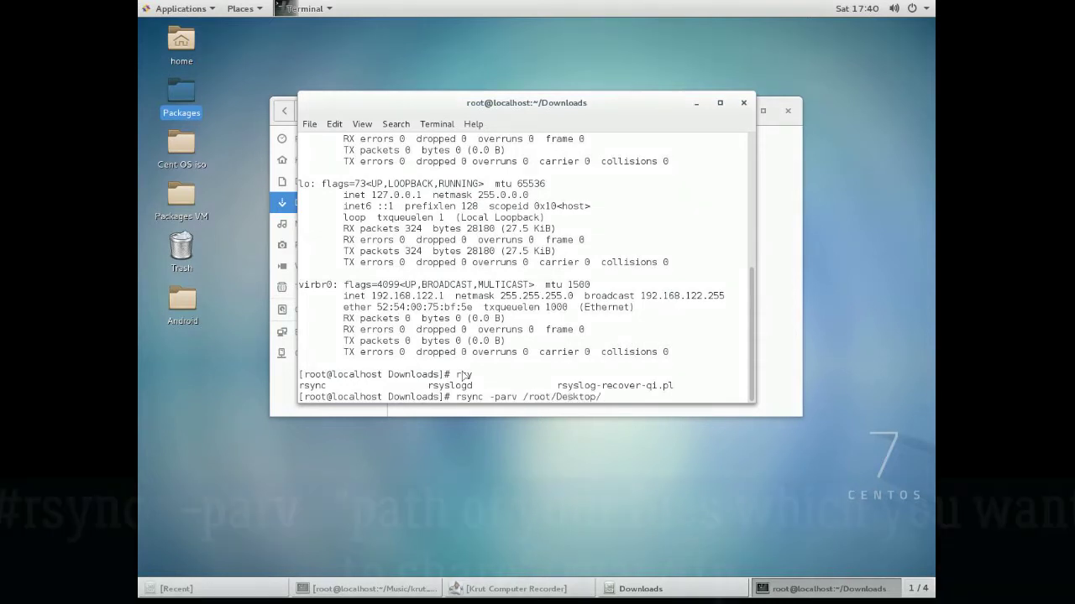
type("PA")
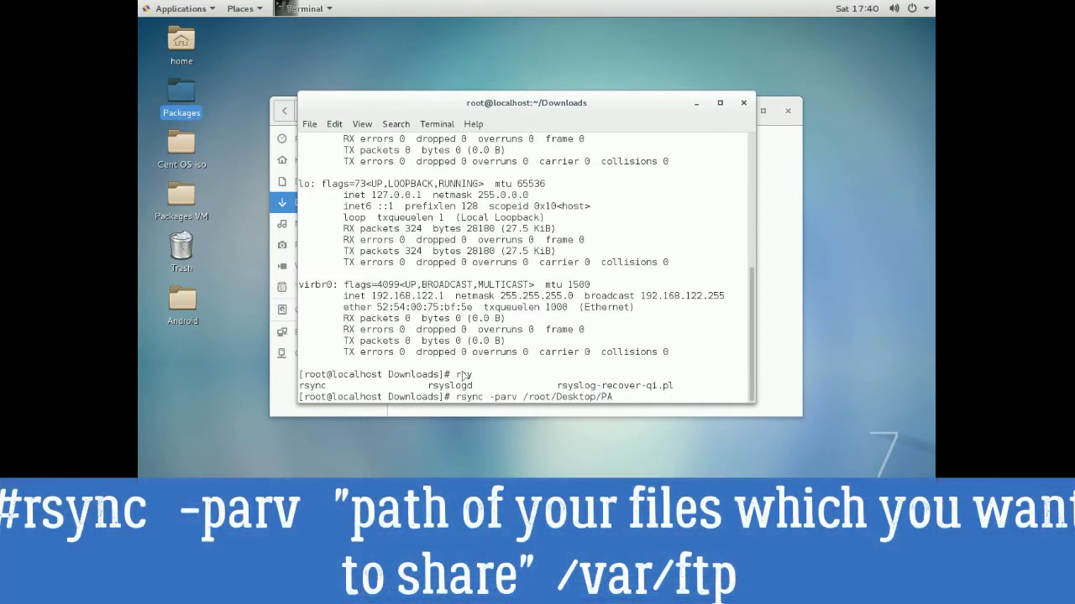
key("Tab")
type("/v")
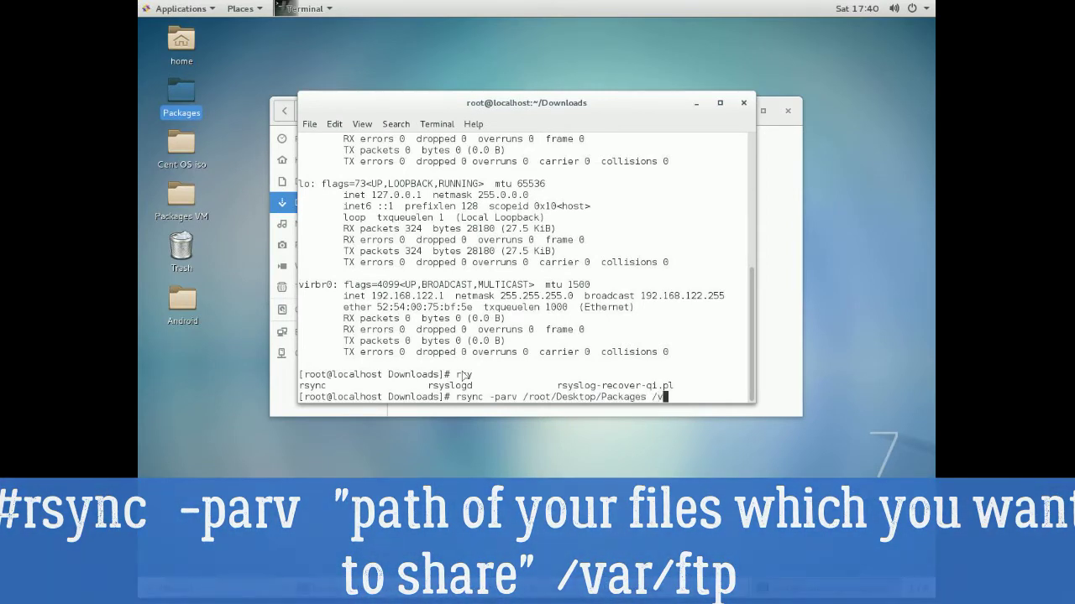
type("ar/f")
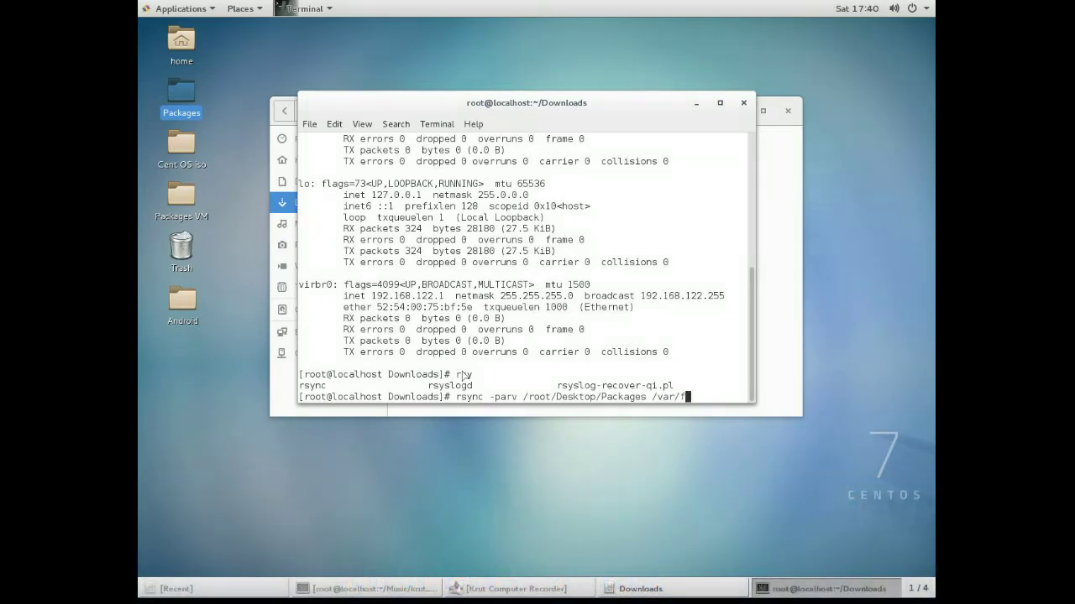
type("tp")
key("Return")
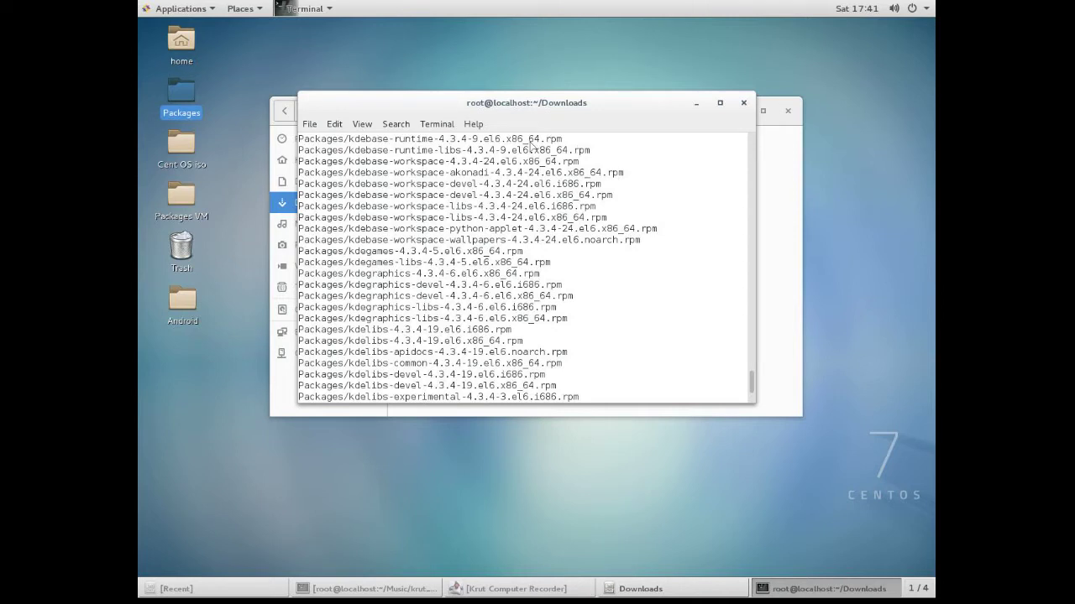
Run ifconfig in a new terminal to check the enp2s0 inet address, close that terminal and go to the latest rsync output.
right_click(774, 239)
left_click(858, 274)
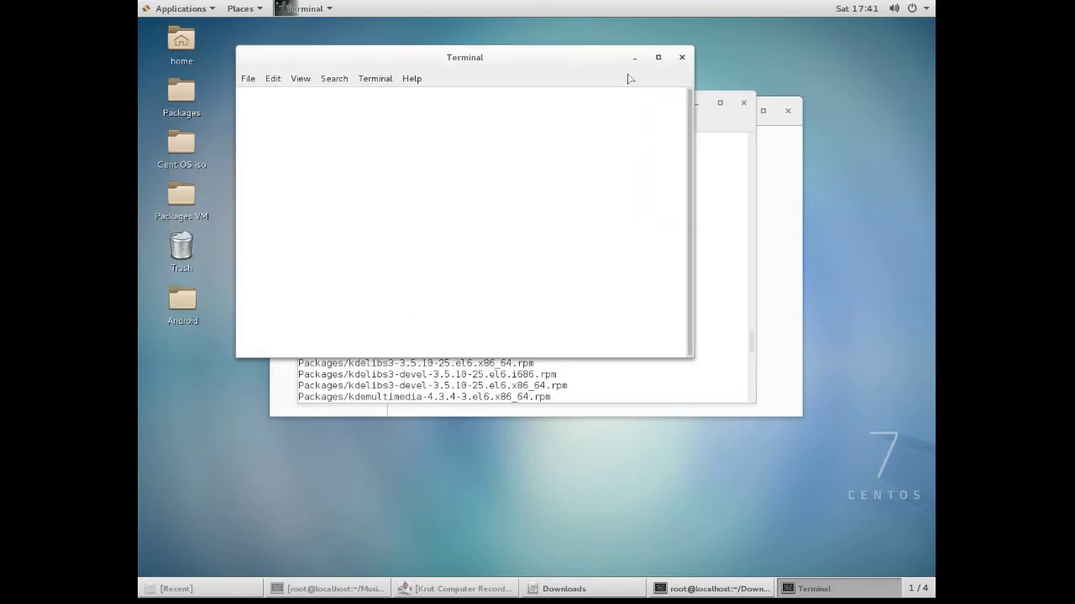
left_click(631, 62)
left_click(827, 588)
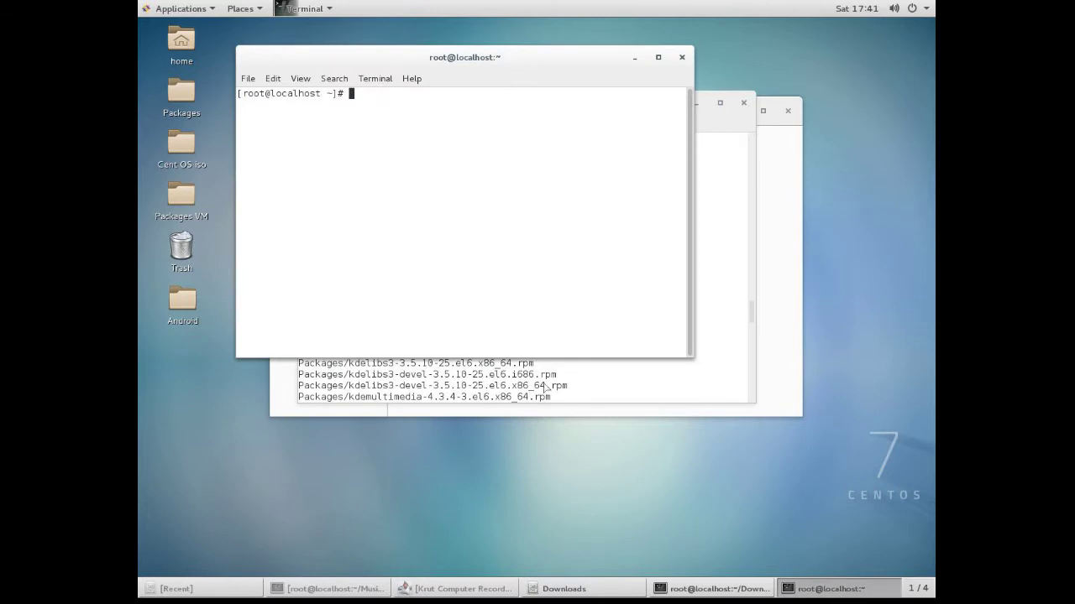
type("ifconfig")
key("Return")
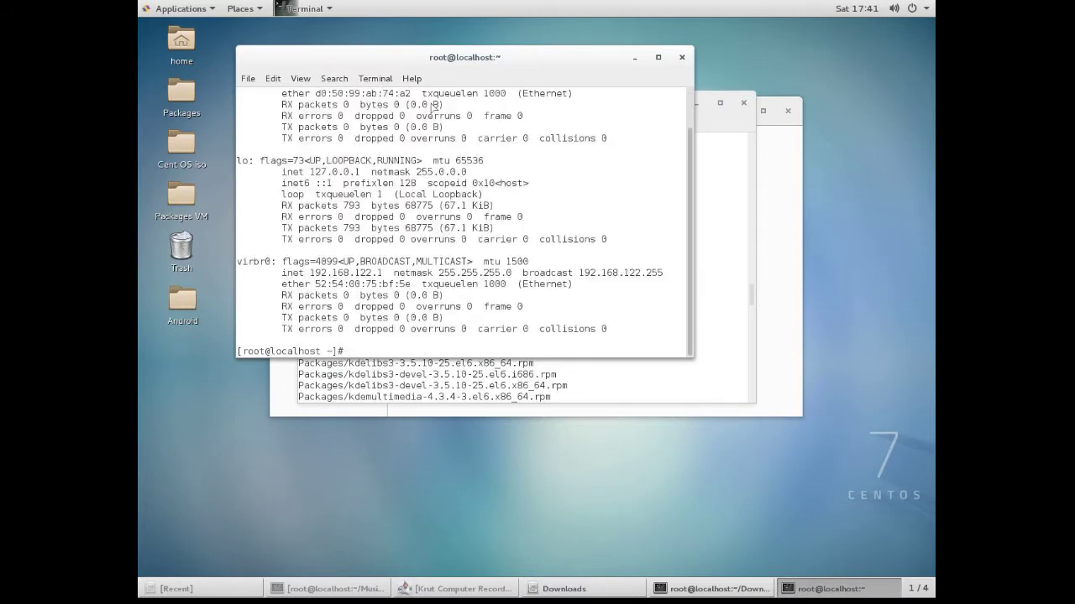
scroll(358, 116, "up", 1)
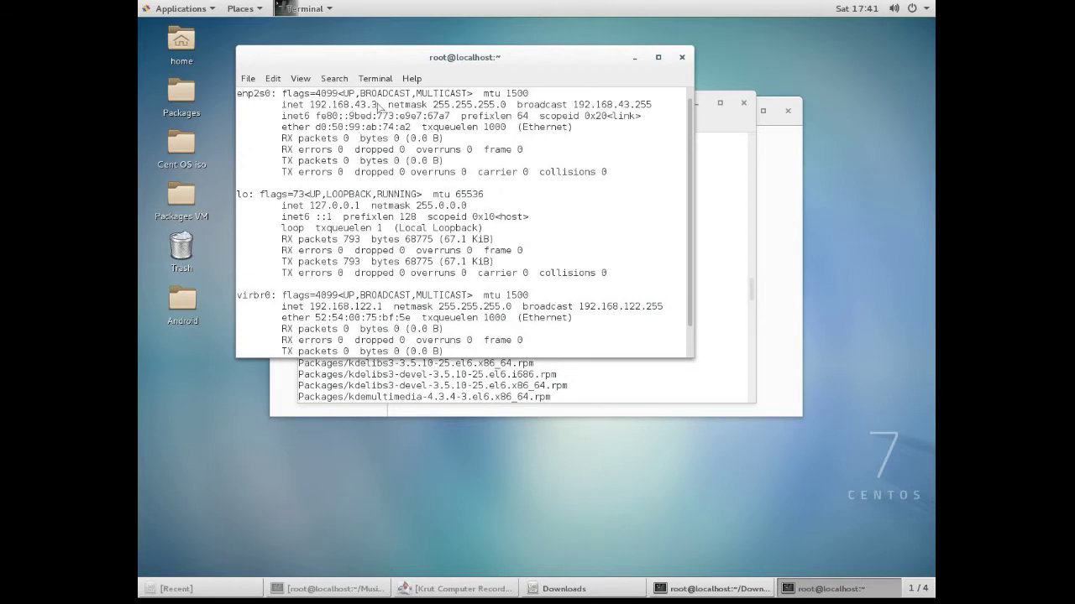
left_click_drag(378, 105, 309, 105)
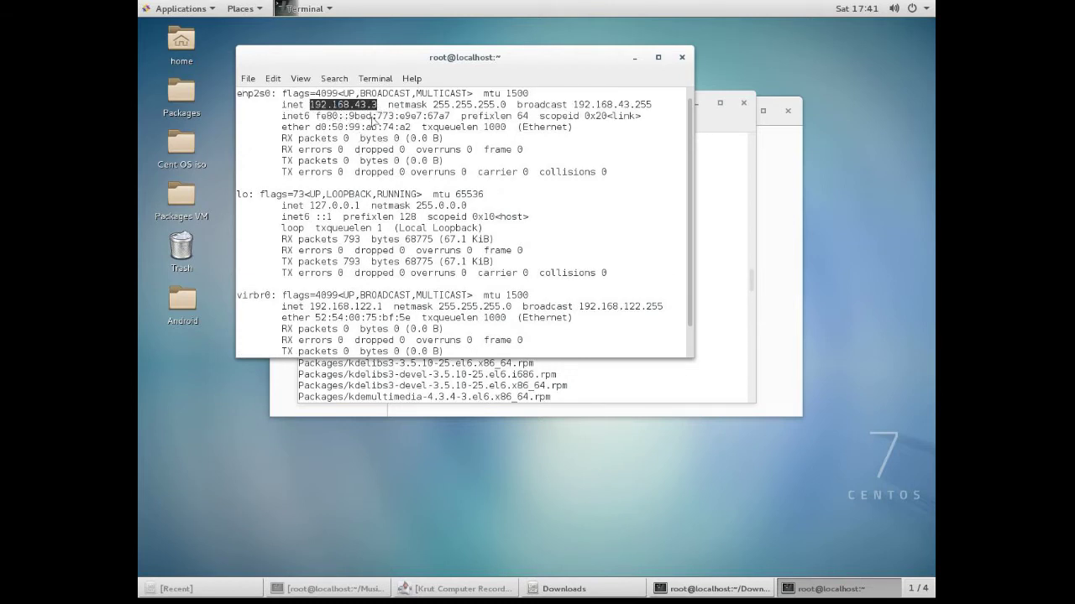
left_click(682, 57)
scroll(554, 295, "down", 10)
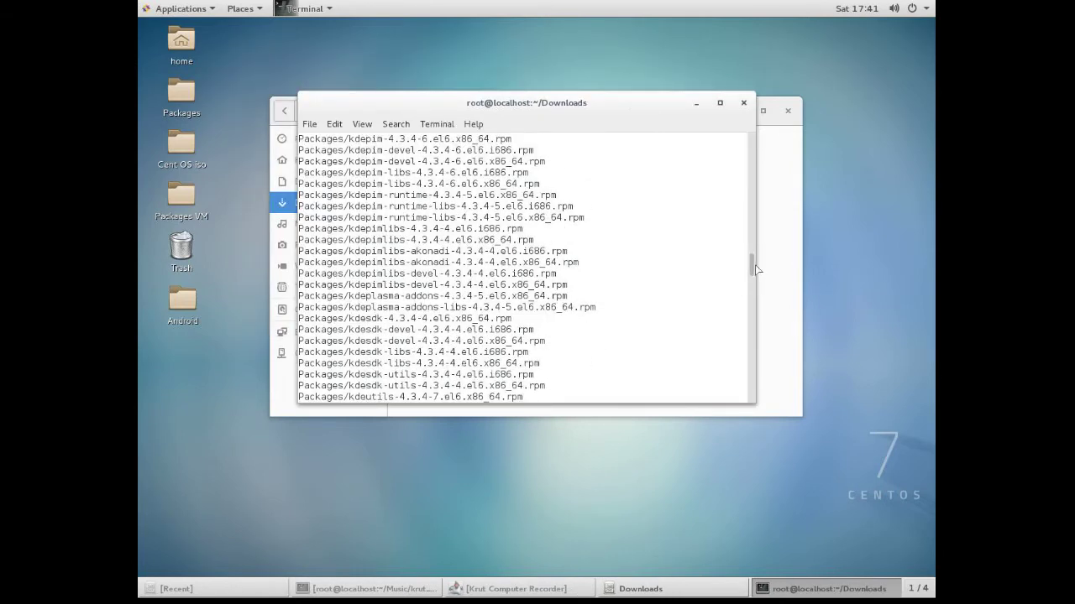
left_click_drag(753, 267, 506, 432)
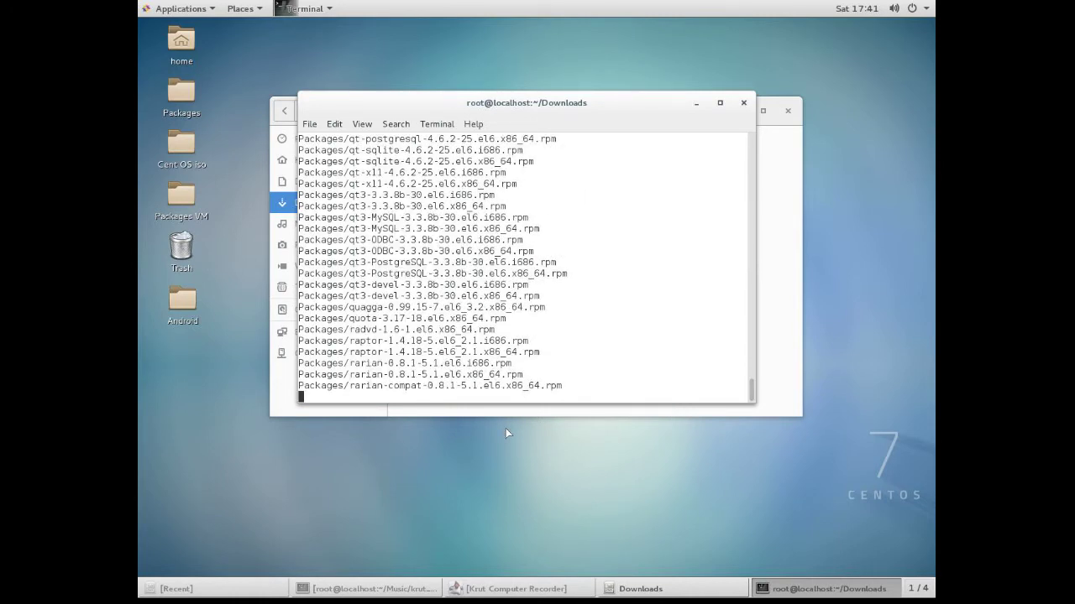
Launch Firefox, move its window below the terminal, and review the transfer summary at the end of the rsync output.
left_click(177, 10)
left_click(315, 43)
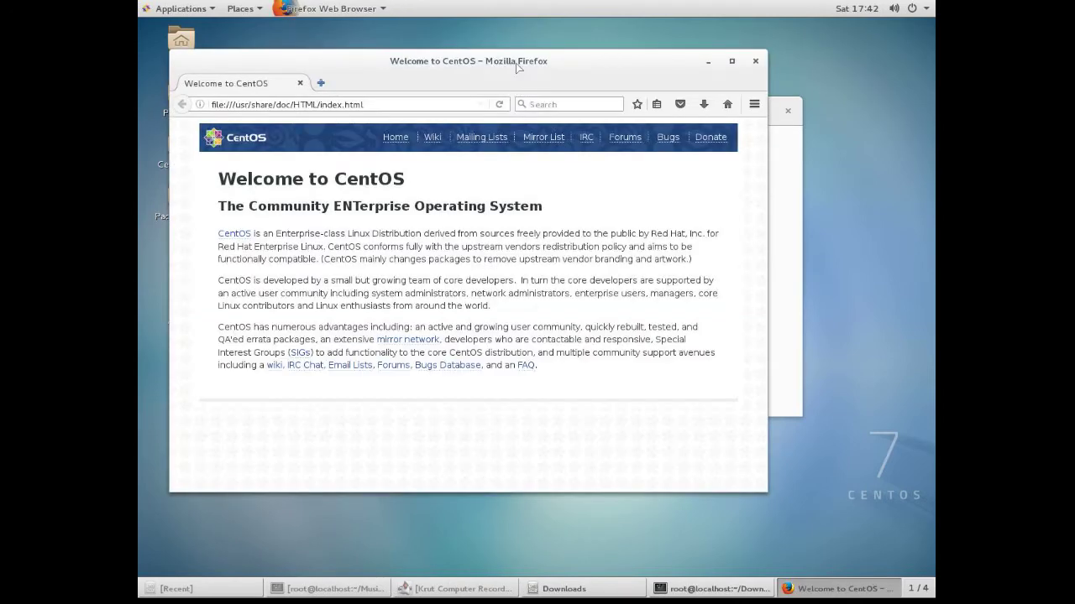
left_click_drag(518, 66, 530, 444)
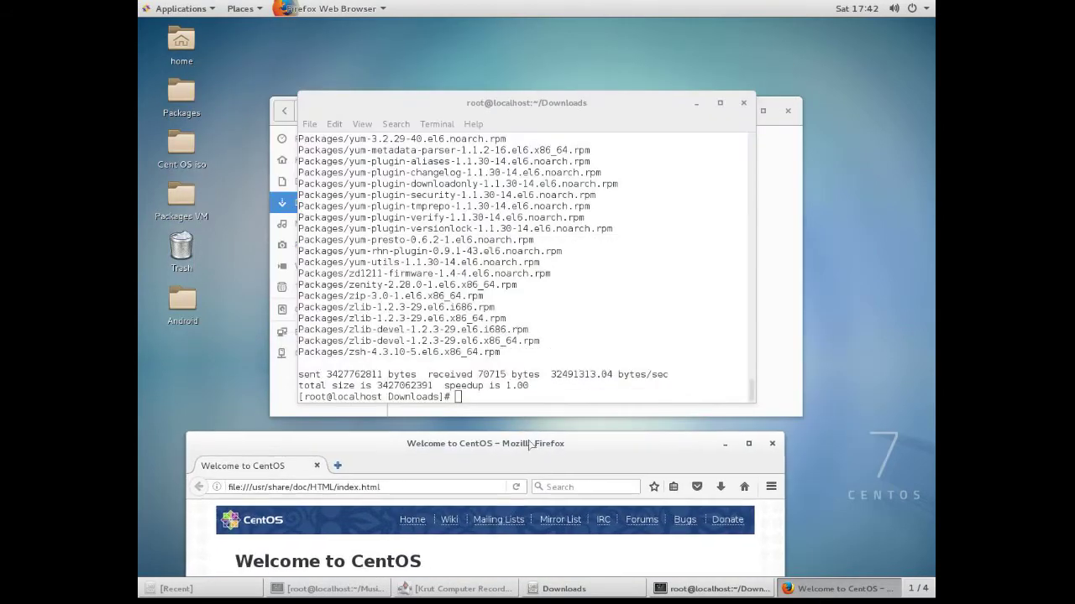
left_click_drag(529, 386, 294, 380)
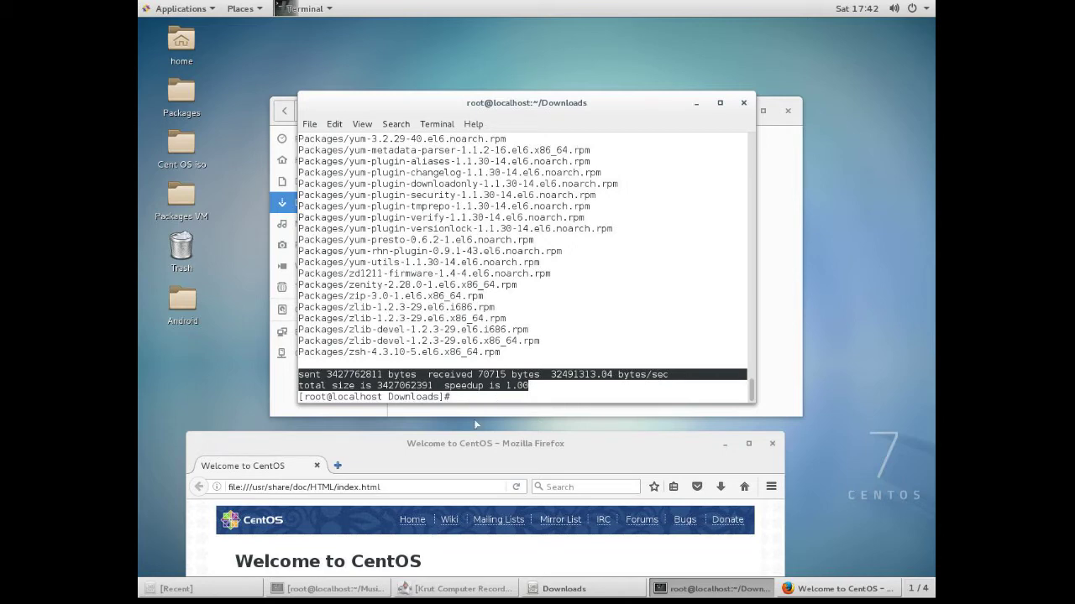
left_click(521, 392)
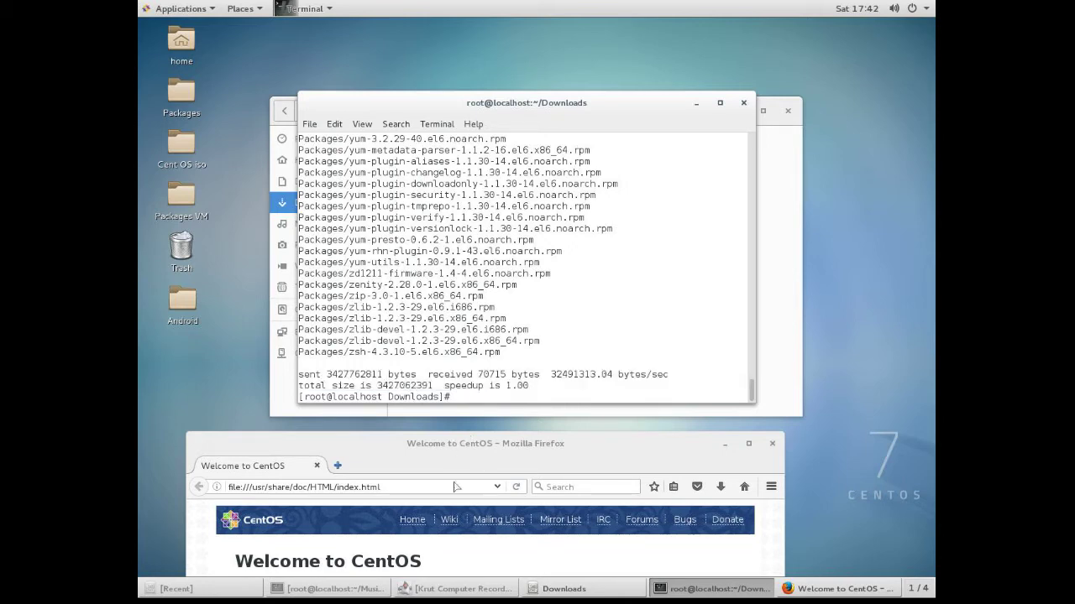
Move the Firefox window back up the desktop and open ftp://192.168.43.3/ in a new tab.
left_click_drag(481, 468, 550, 80)
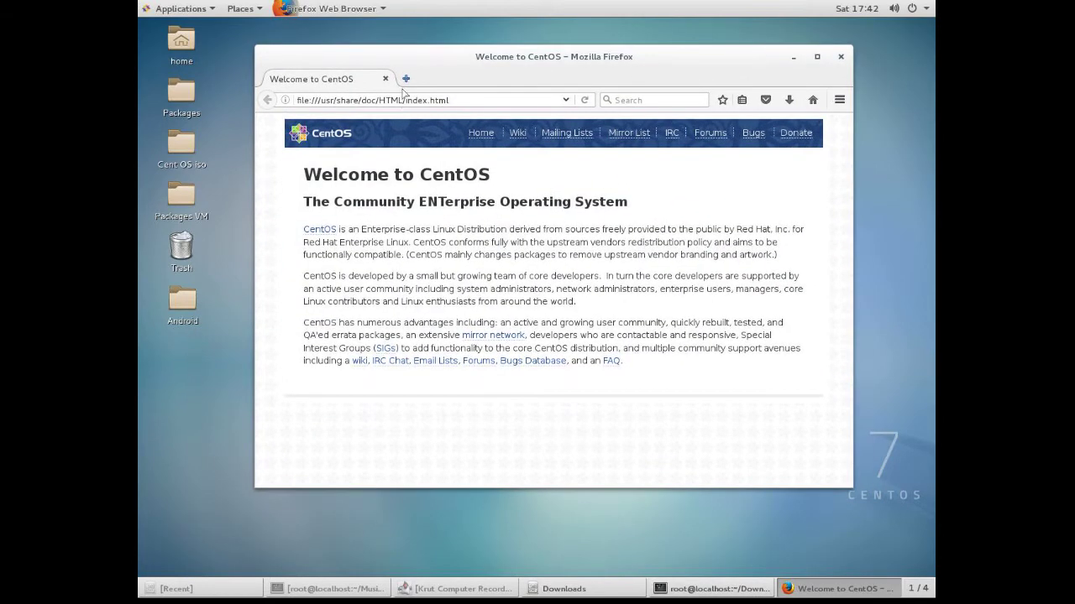
left_click(406, 78)
type("ftp://192.168.43.3/")
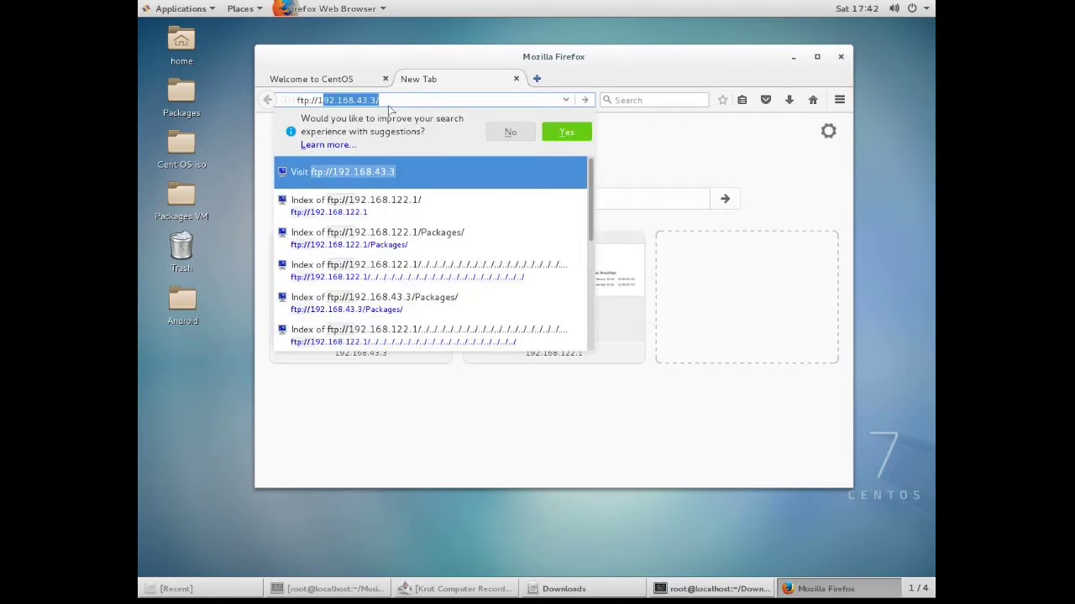
key("Return")
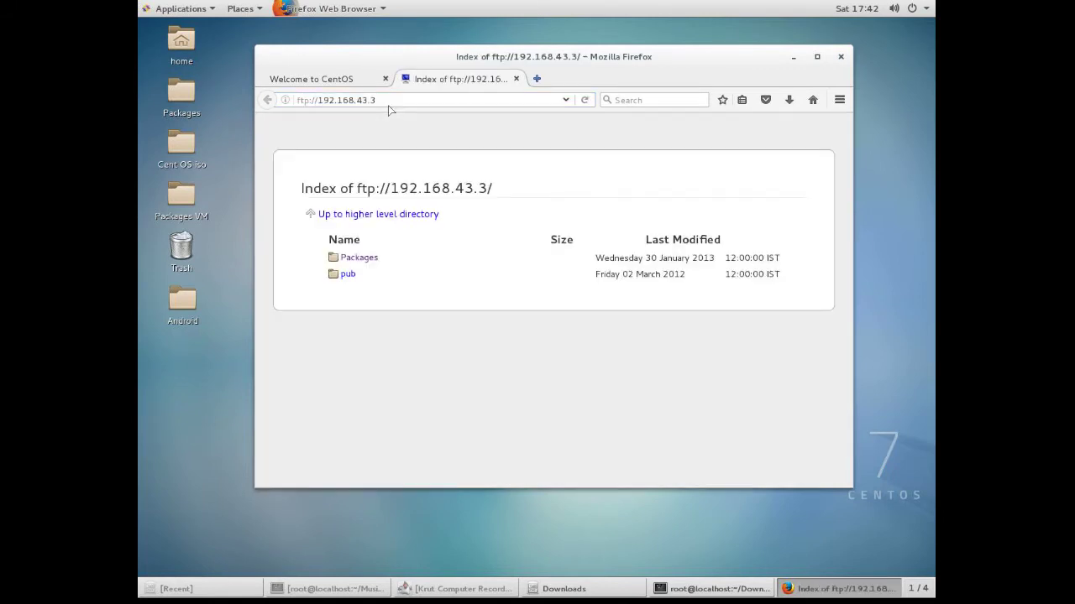
Open the Packages directory on the FTP server and look through its list of RPM files.
left_click(356, 260)
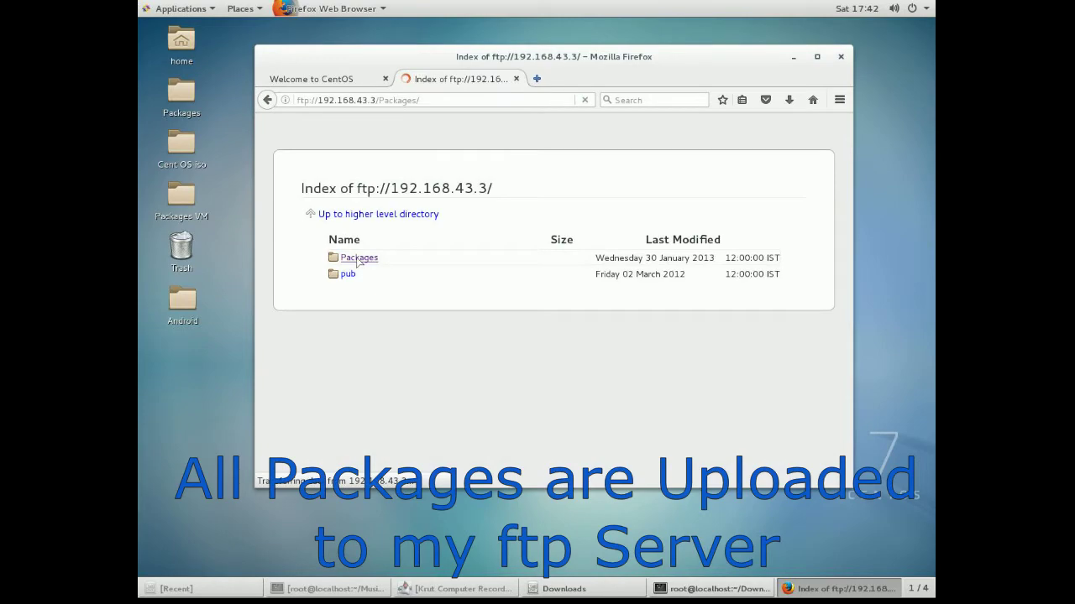
scroll(399, 268, "down", 1)
scroll(399, 270, "down", 20)
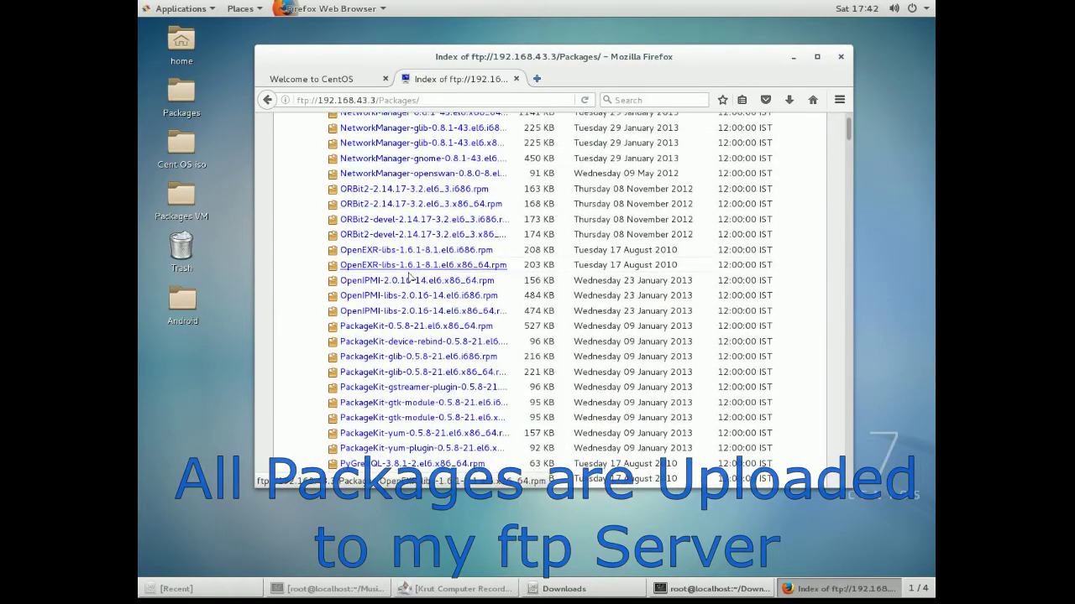
Look through the remaining RPM files in the FTP Packages listing, and close the Firefox window with all its tabs.
scroll(407, 317, "down", 20)
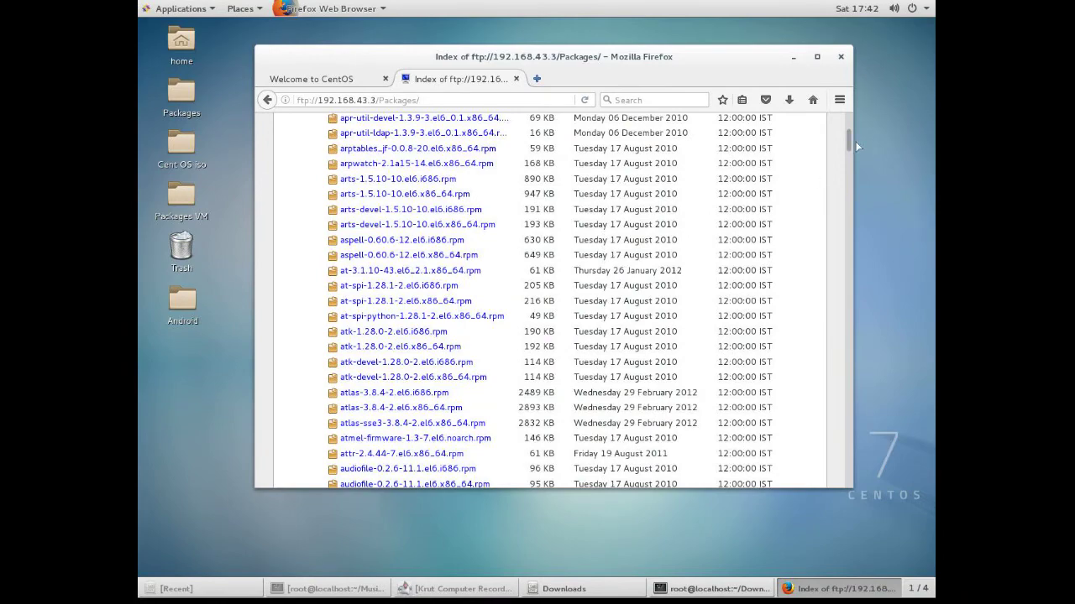
left_click_drag(851, 147, 811, 475)
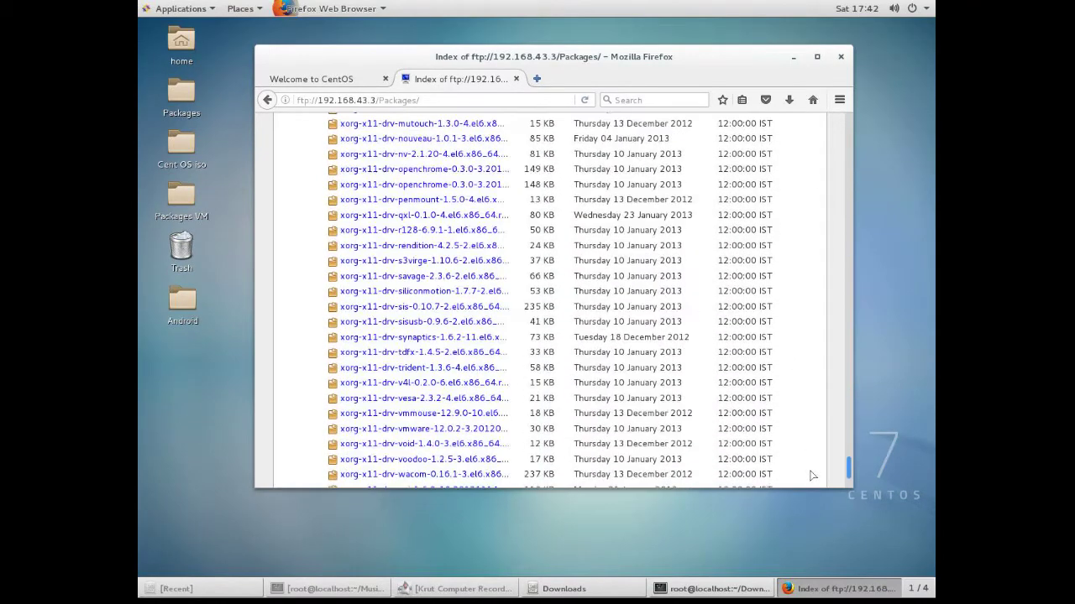
left_click(840, 57)
left_click(676, 300)
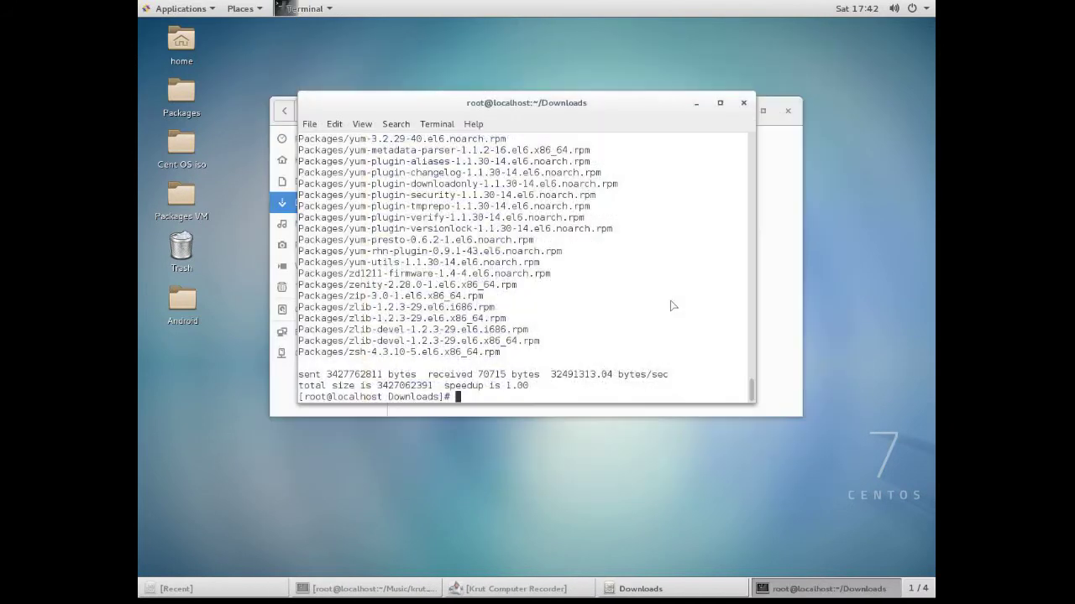
Run ifconfig in the Downloads terminal and highlight the inet address of the enp2s0 interface.
type("ifconfig")
key("Return")
scroll(400, 172, "up", 1)
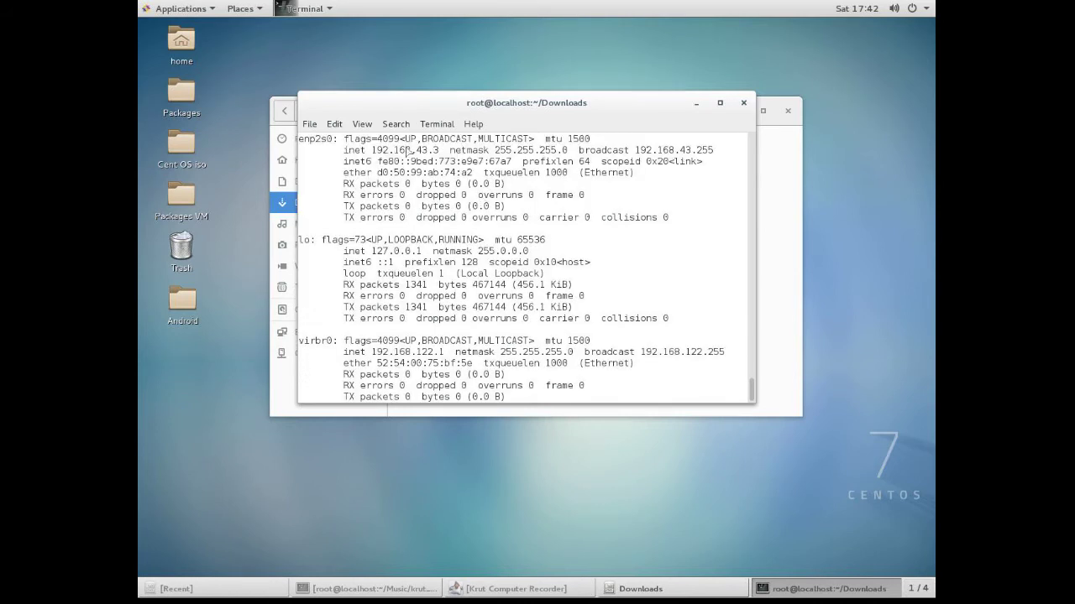
left_click_drag(439, 152, 372, 153)
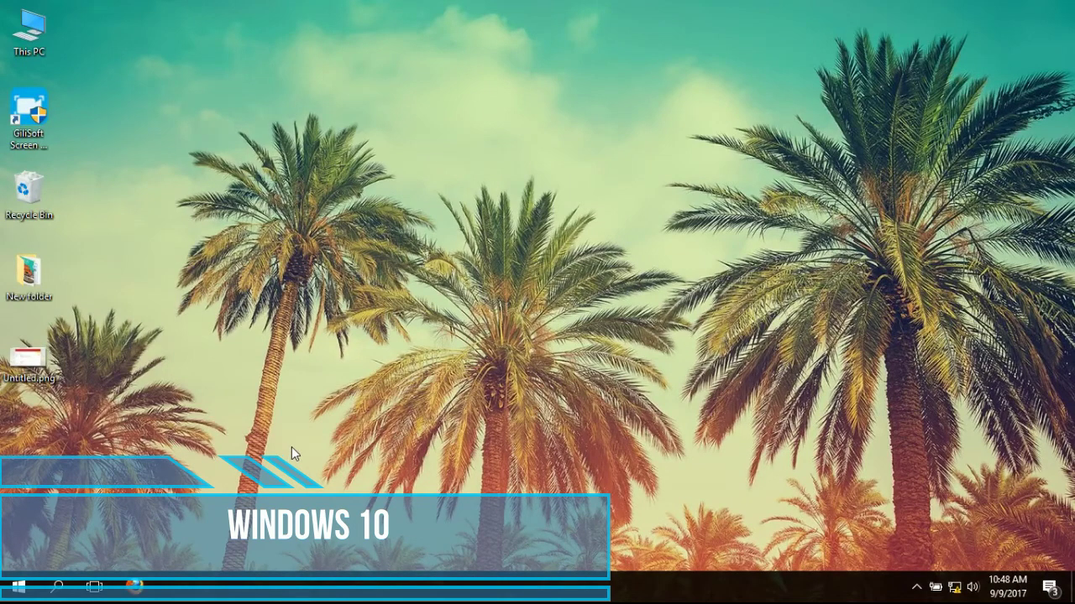
On the Windows 10 PC, search for "network and" and open the Network and Sharing Center.
left_click(66, 588)
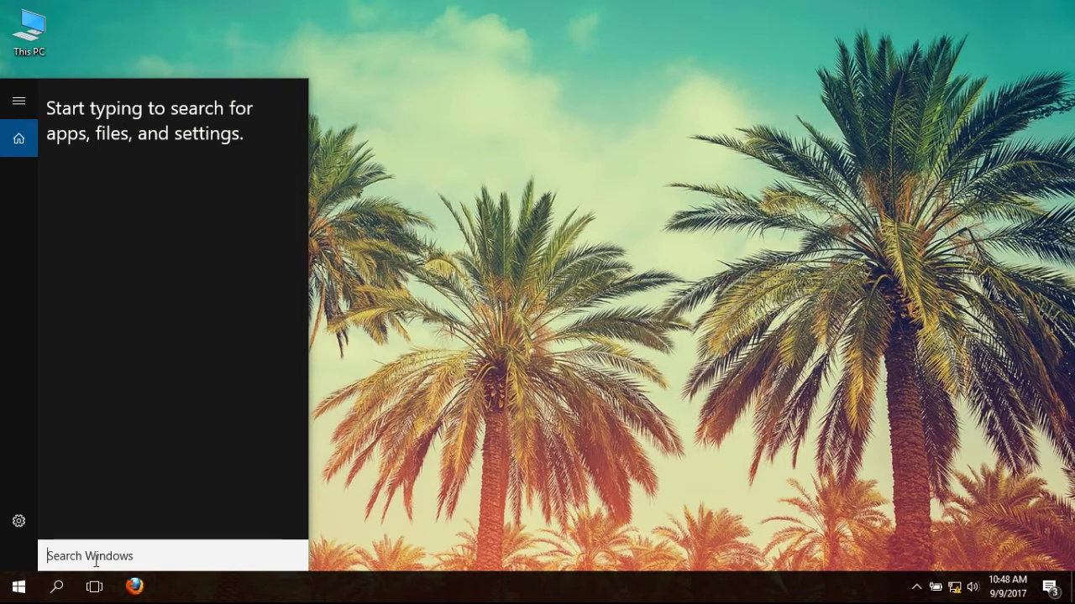
type("n")
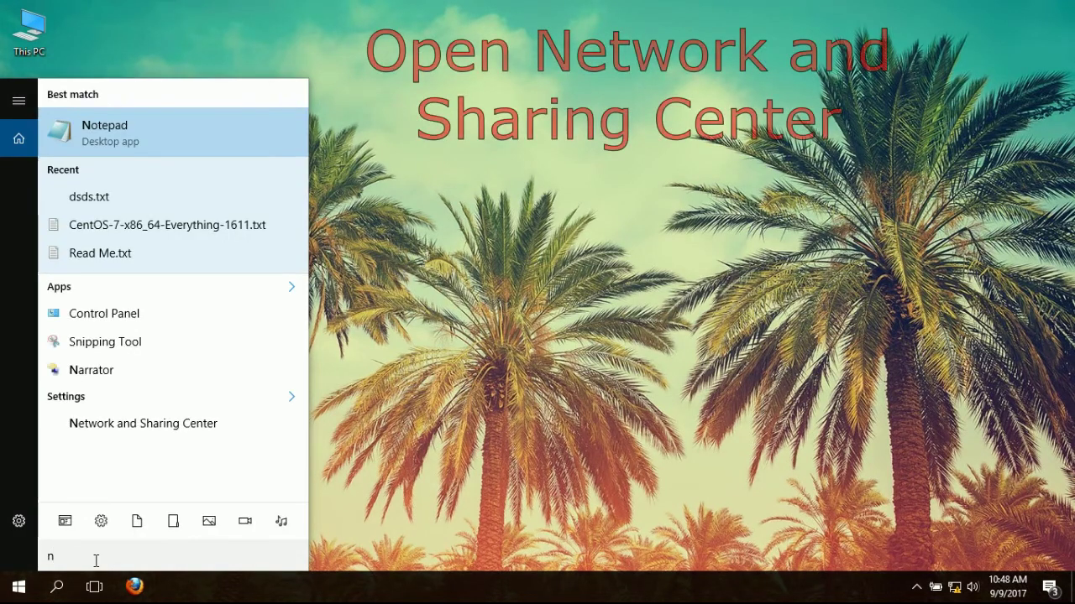
type("etwork and")
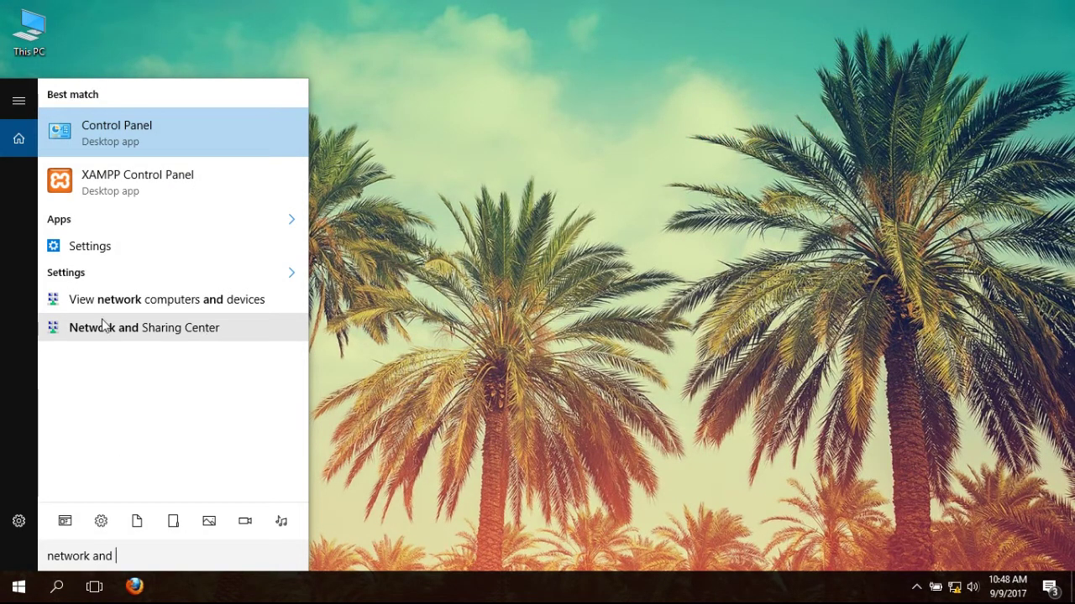
left_click(210, 337)
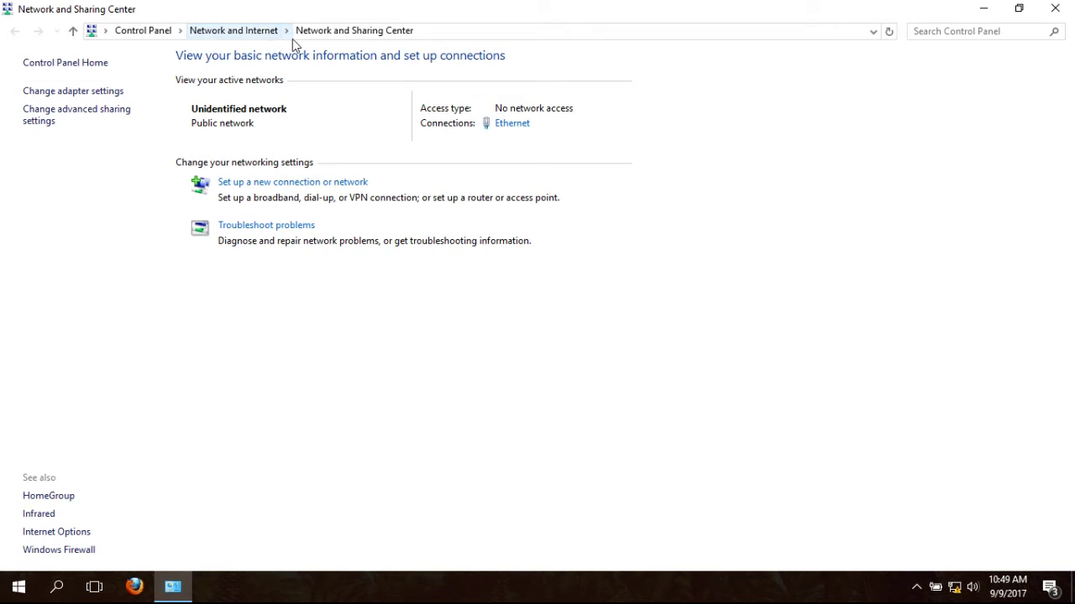
Open the Internet Protocol Version 4 (TCP/IPv4) properties of the Ethernet connection.
left_click(512, 126)
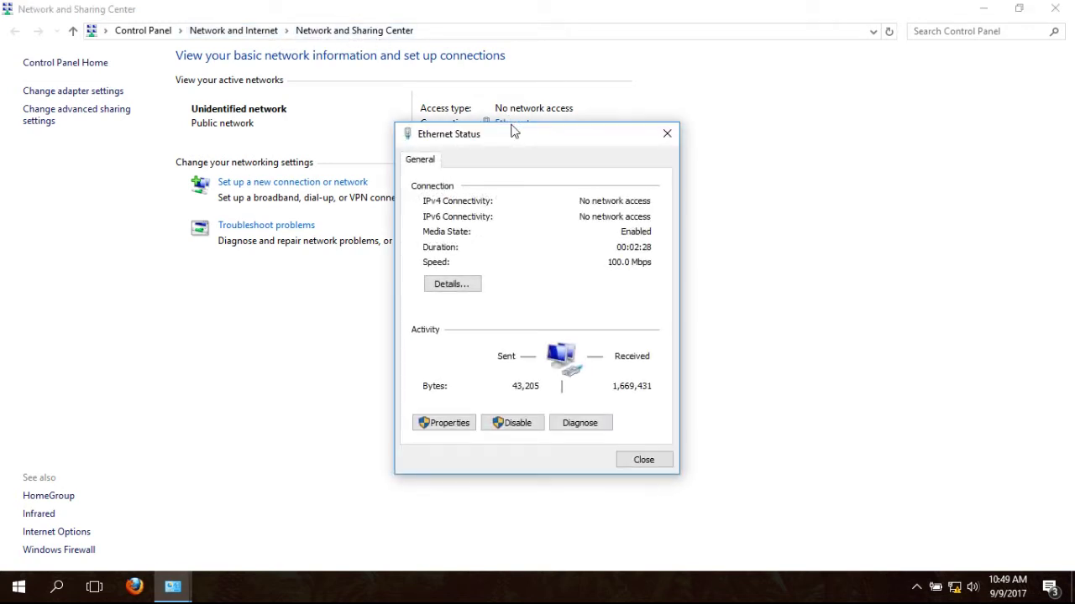
left_click(454, 423)
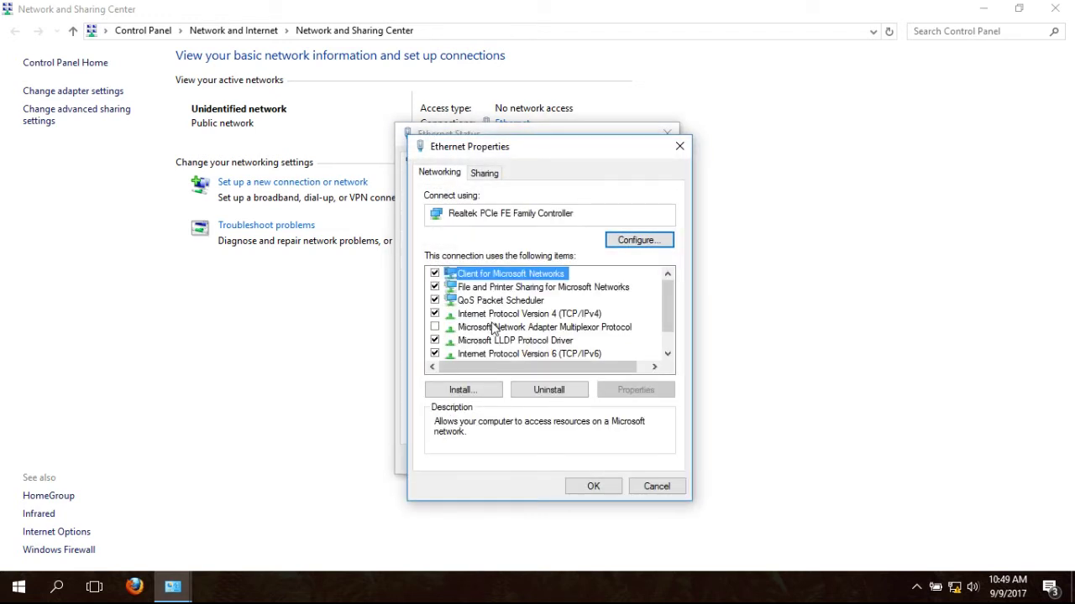
double_click(540, 315)
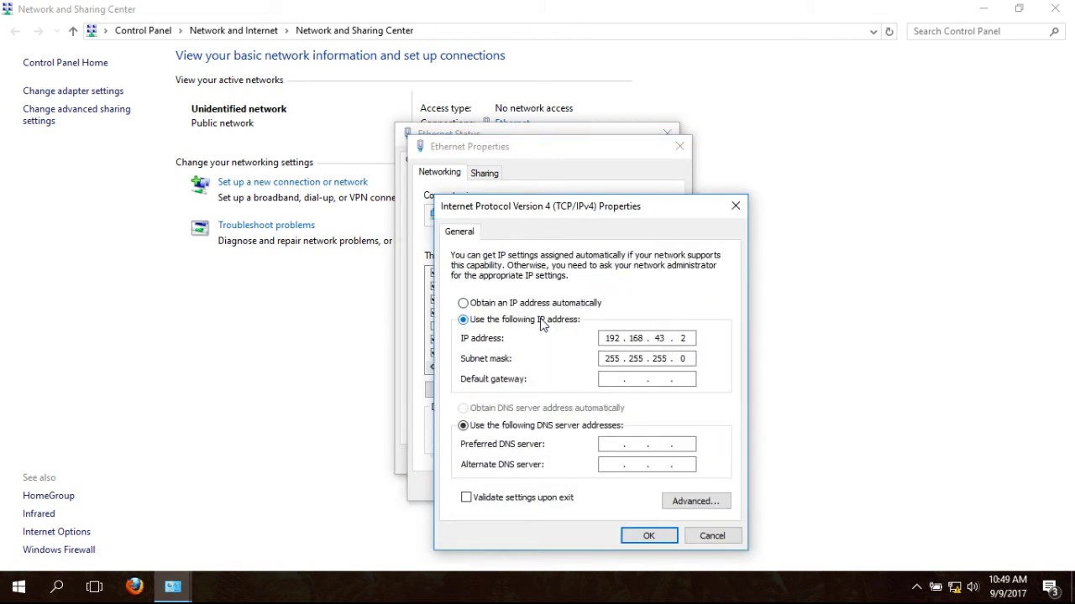
Assign the Ethernet adapter the static IP address 192.168.43.2 with subnet mask 255.255.255.0.
left_click(475, 306)
left_click(477, 322)
left_click(605, 335)
type("192 . ")
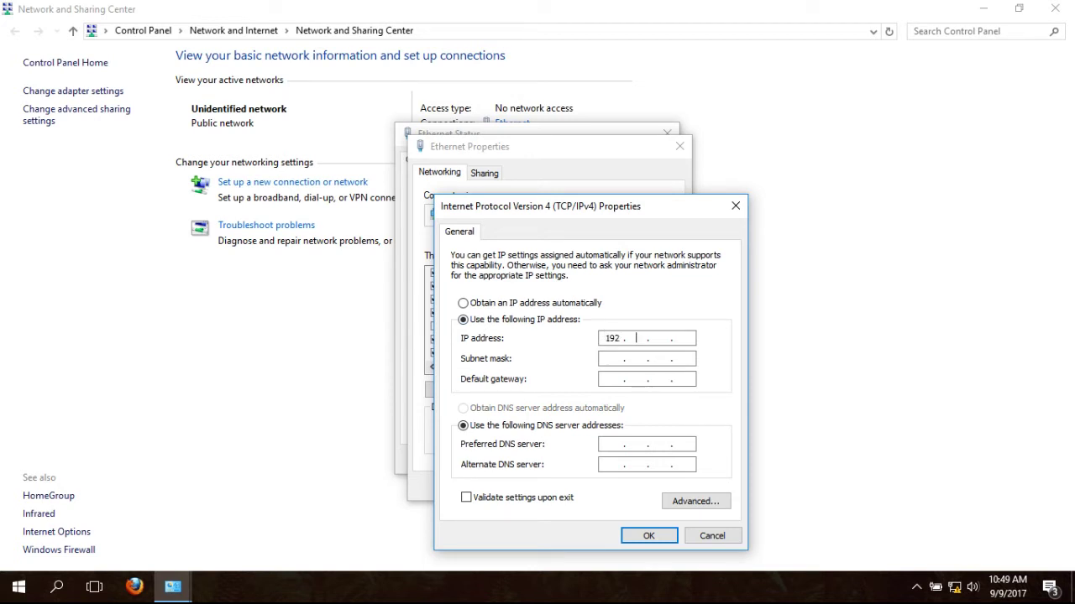
type("168 . 43 . ")
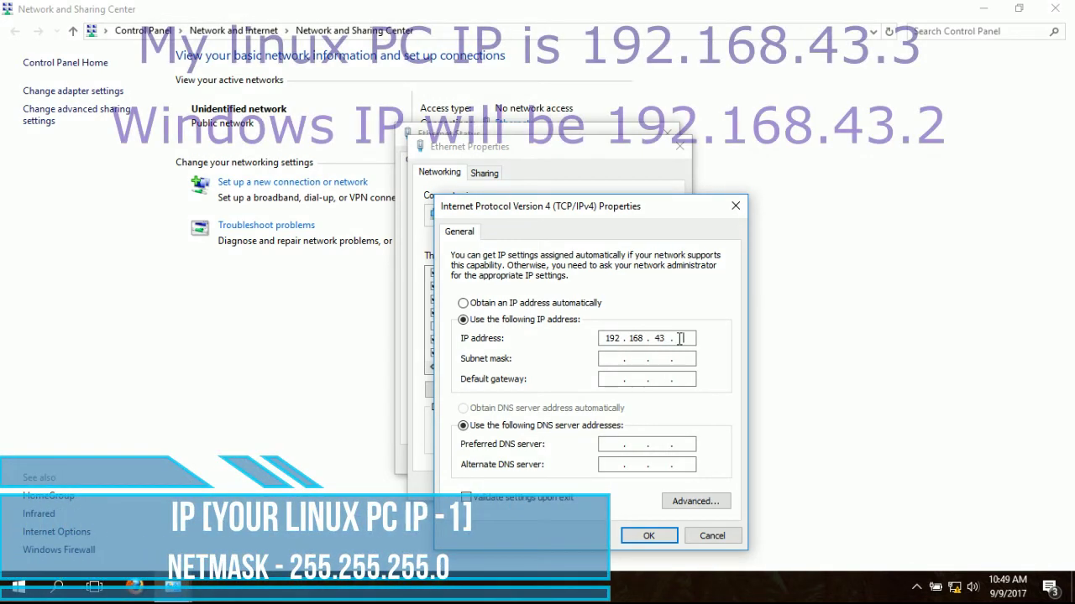
type("2")
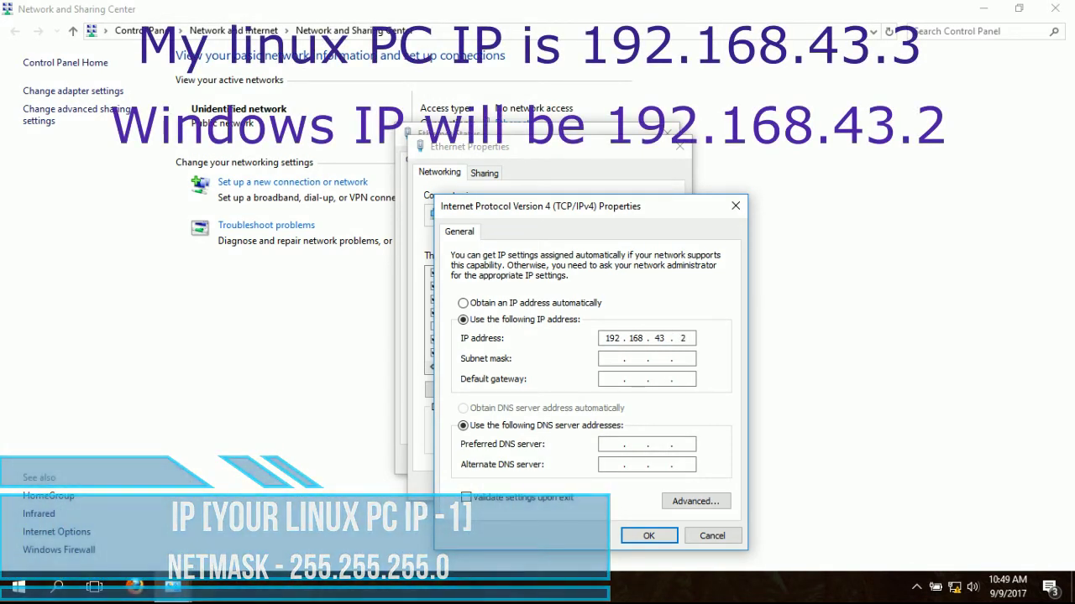
left_click(619, 356)
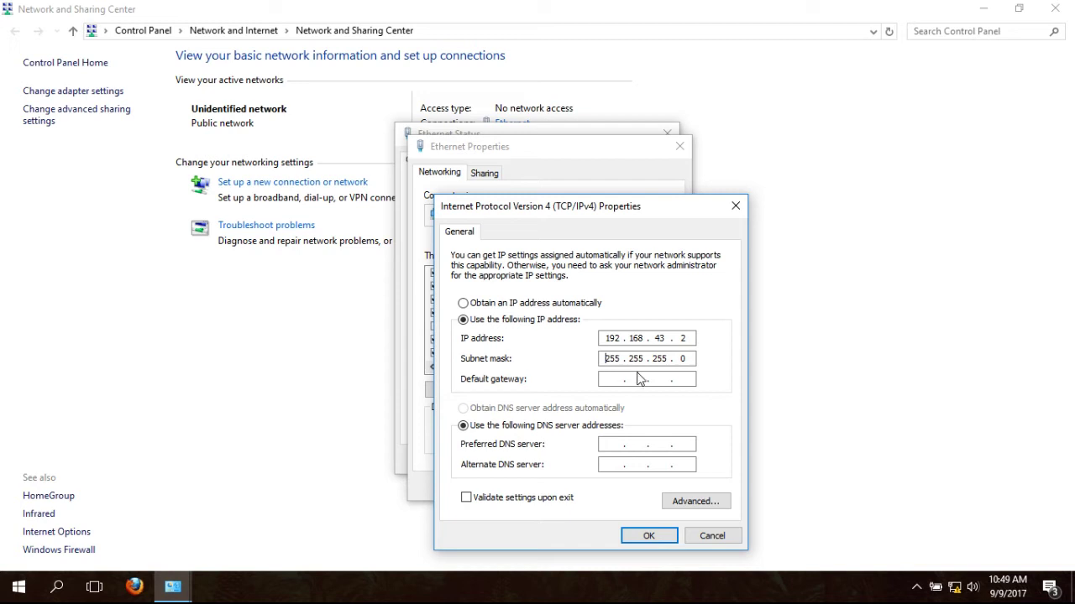
Apply the IPv4 and Ethernet properties, and close the Ethernet status dialog and the Network and Sharing Center.
left_click(644, 536)
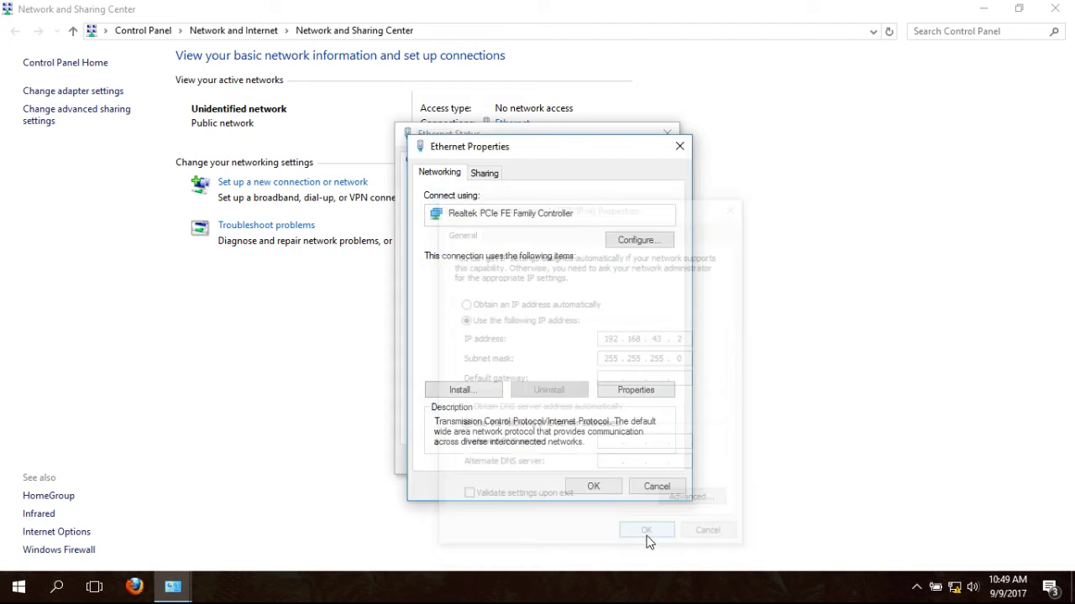
left_click(593, 486)
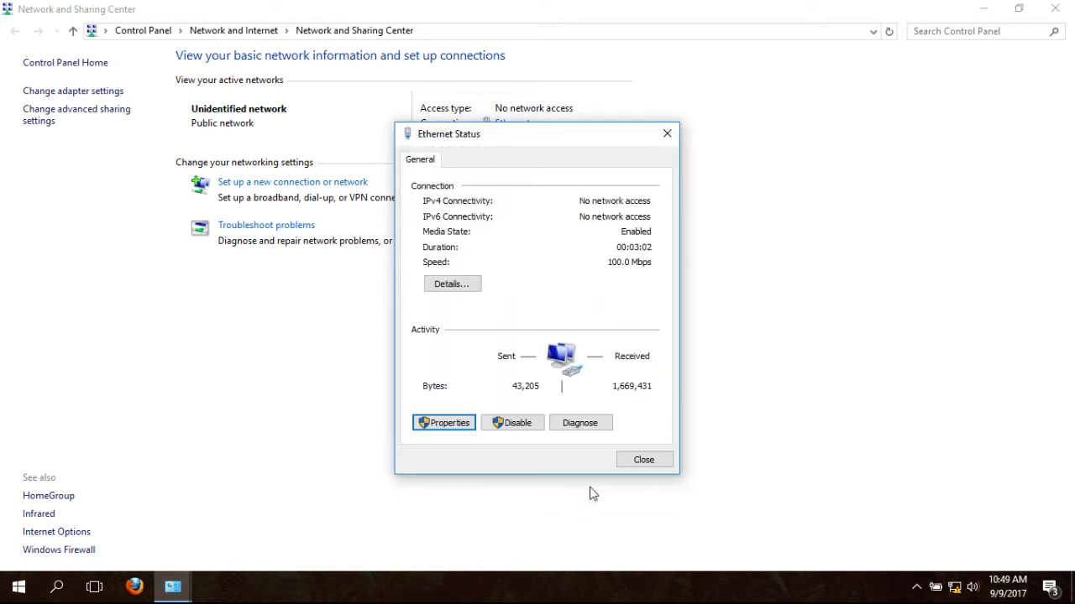
left_click(640, 461)
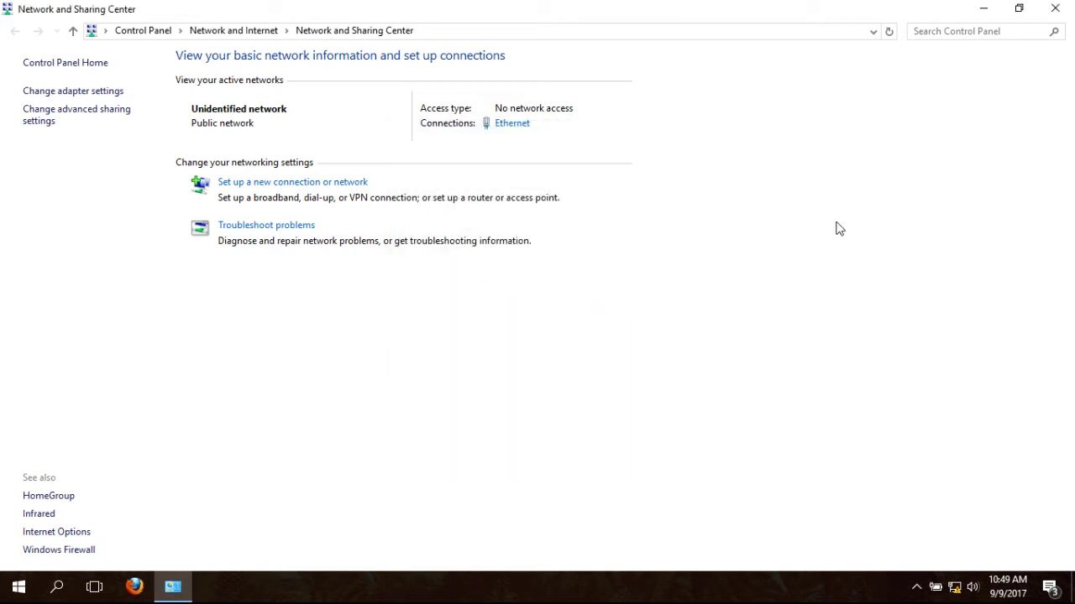
left_click(1054, 9)
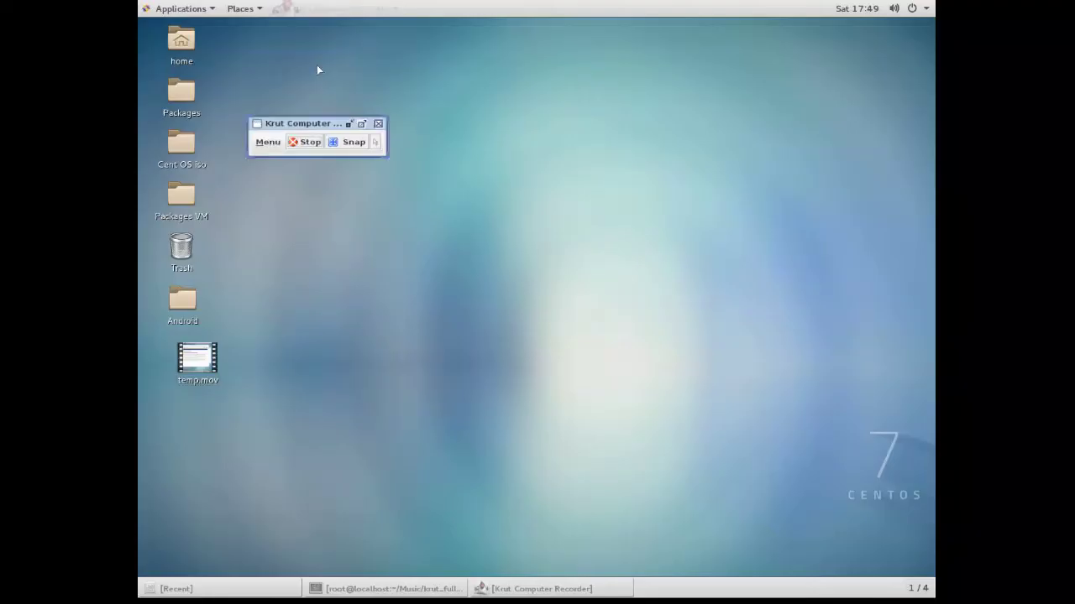
On the CentOS desktop, open a new terminal, run ifconfig and review the network interface details.
right_click(456, 133)
left_click(501, 167)
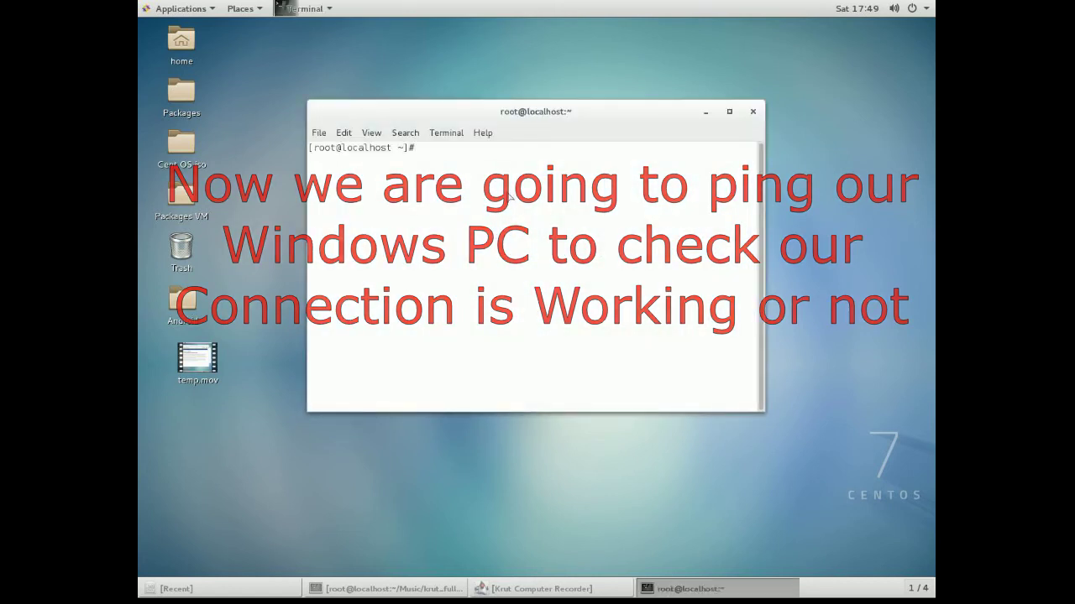
type("ifc")
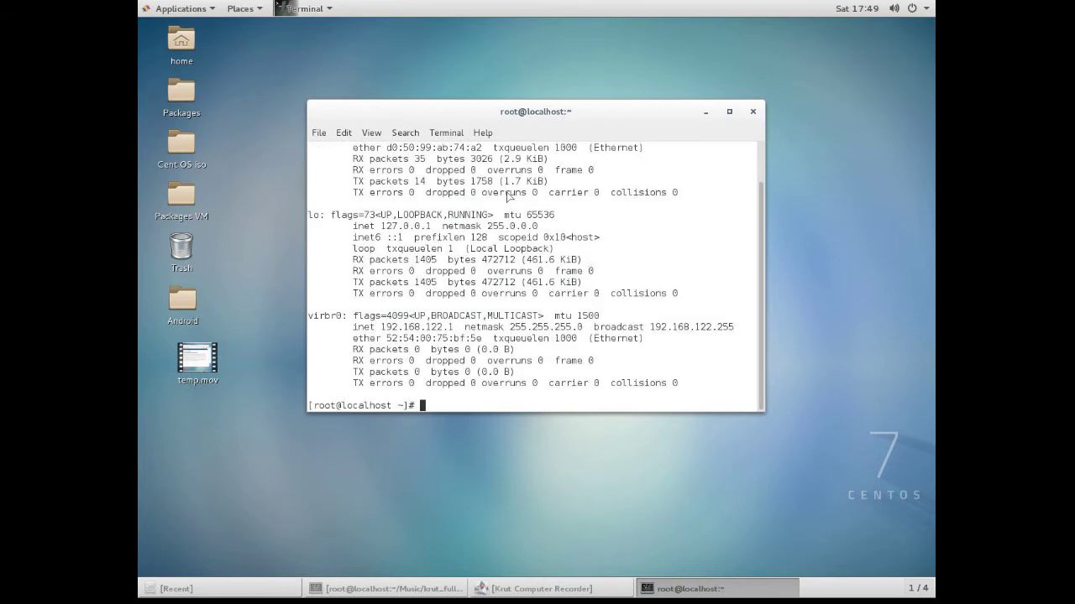
scroll(406, 260, "up", 2)
scroll(462, 180, "down", 2)
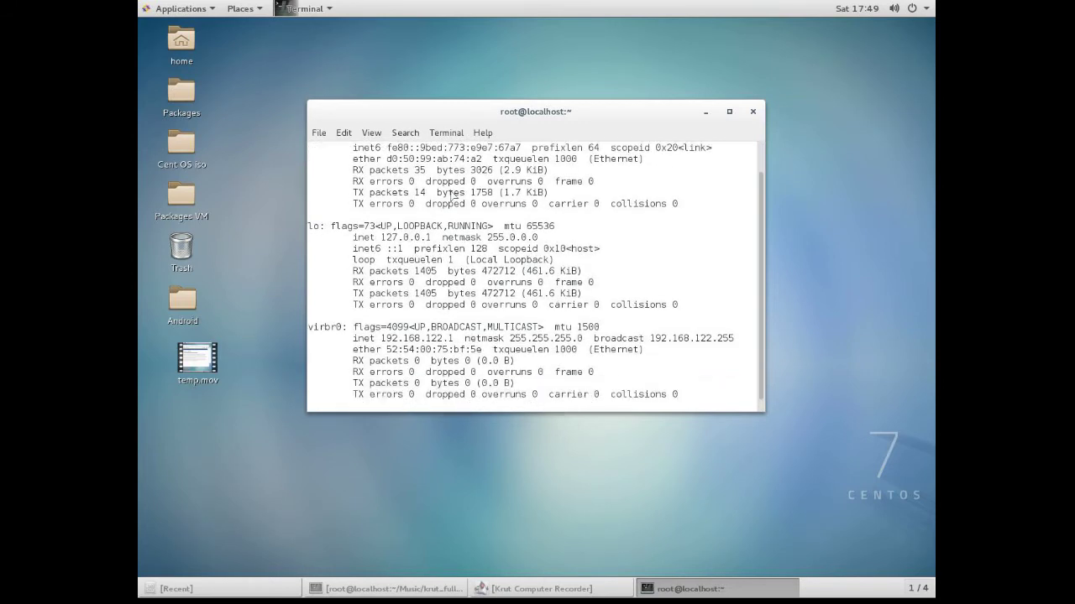
Ping the Windows PC at 192.168.43.2 to check the LAN connection, and stop the ping after several replies.
type("pi")
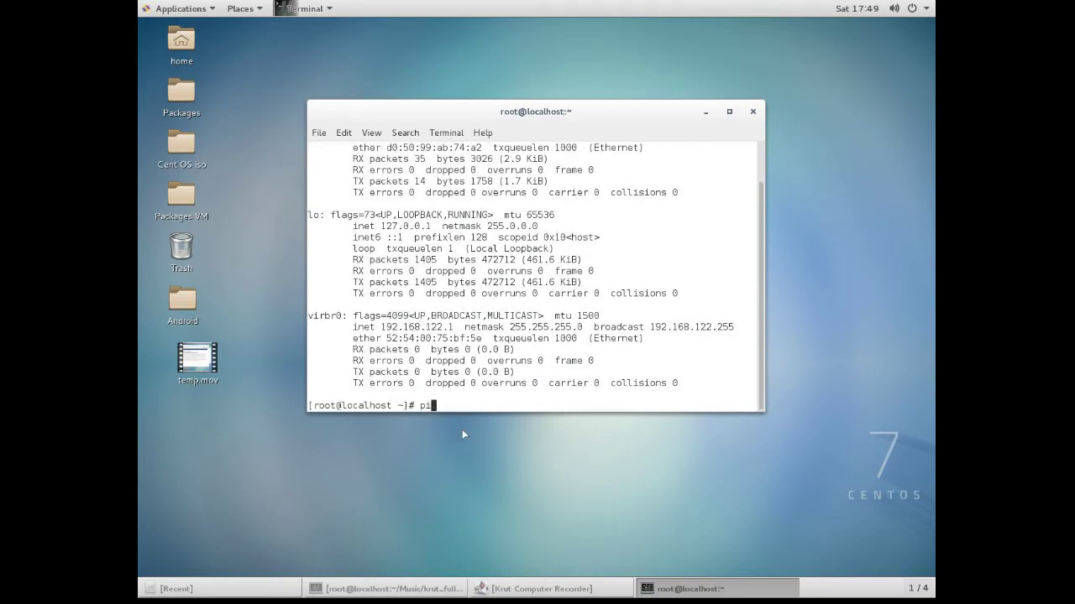
type("ng 192.16")
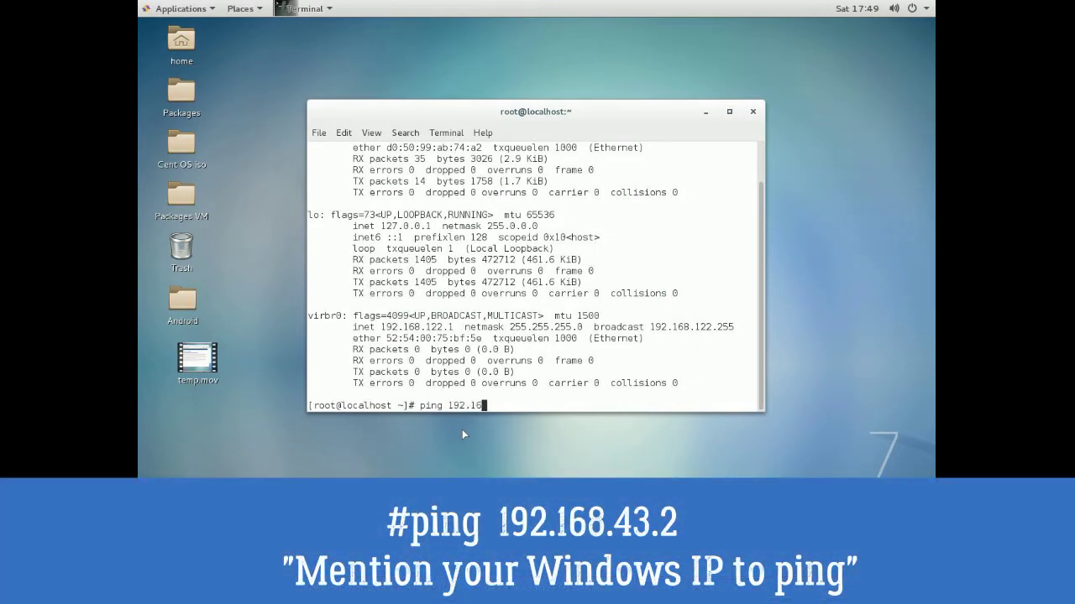
type("8.43.2")
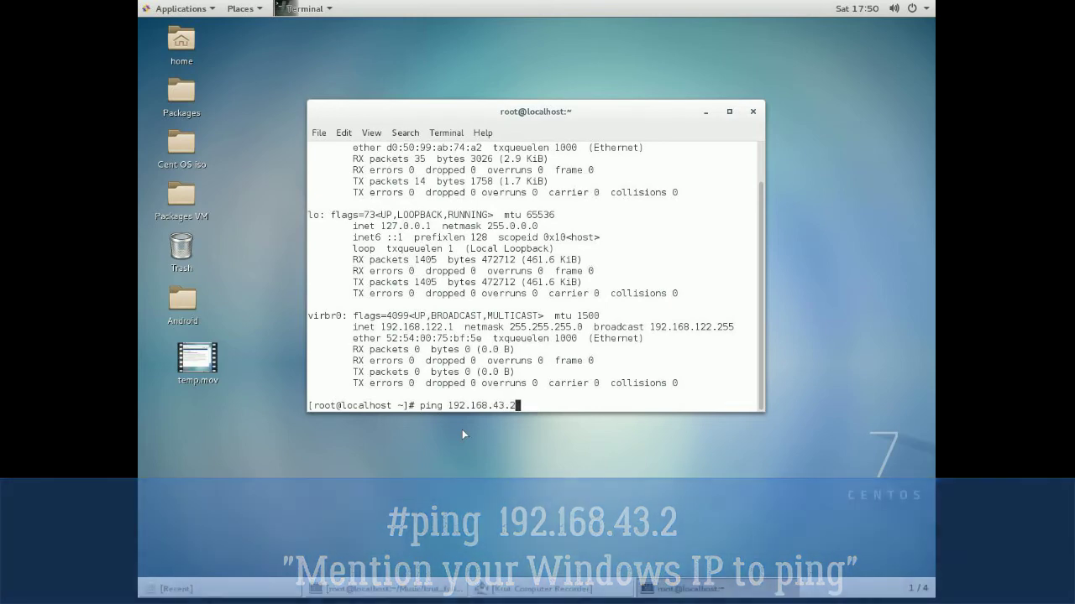
key("Return")
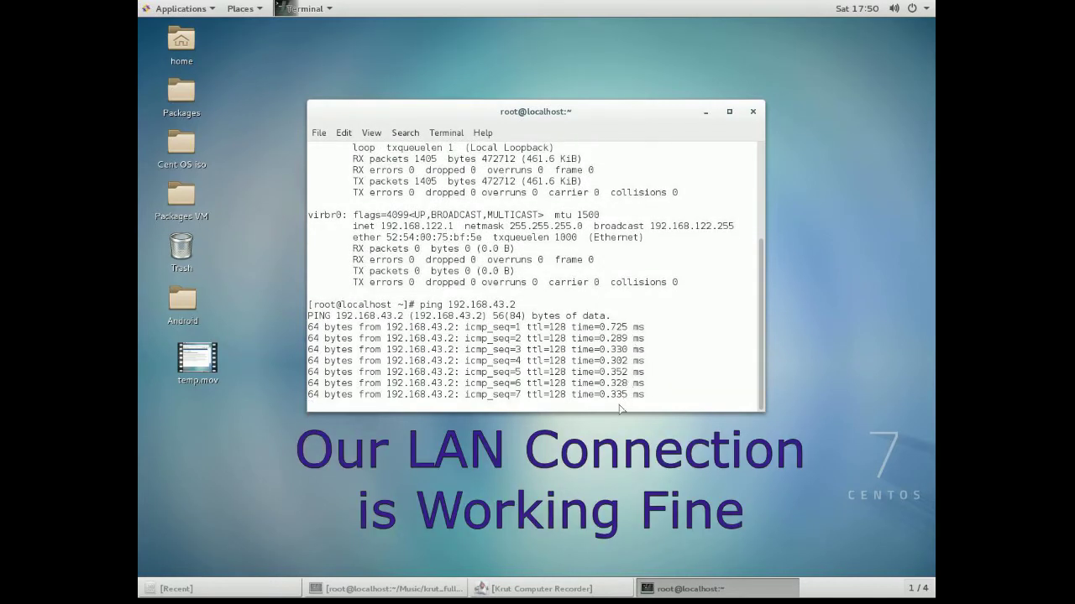
key("ctrl+z")
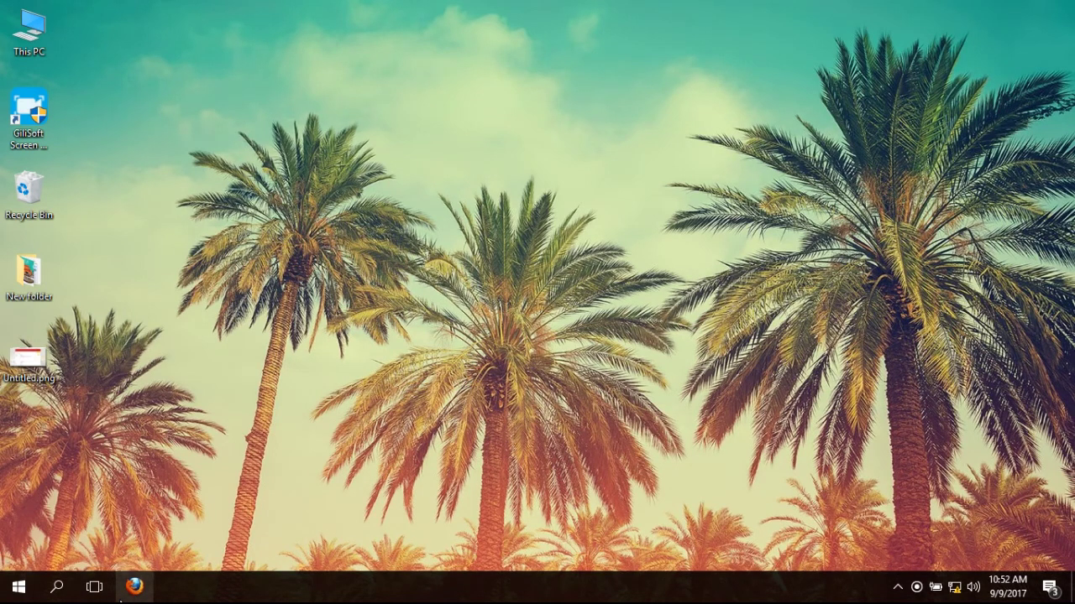
Launch Firefox on the Windows PC, decline making it the default browser, add a new tab and return to the start page tab.
left_click(122, 598)
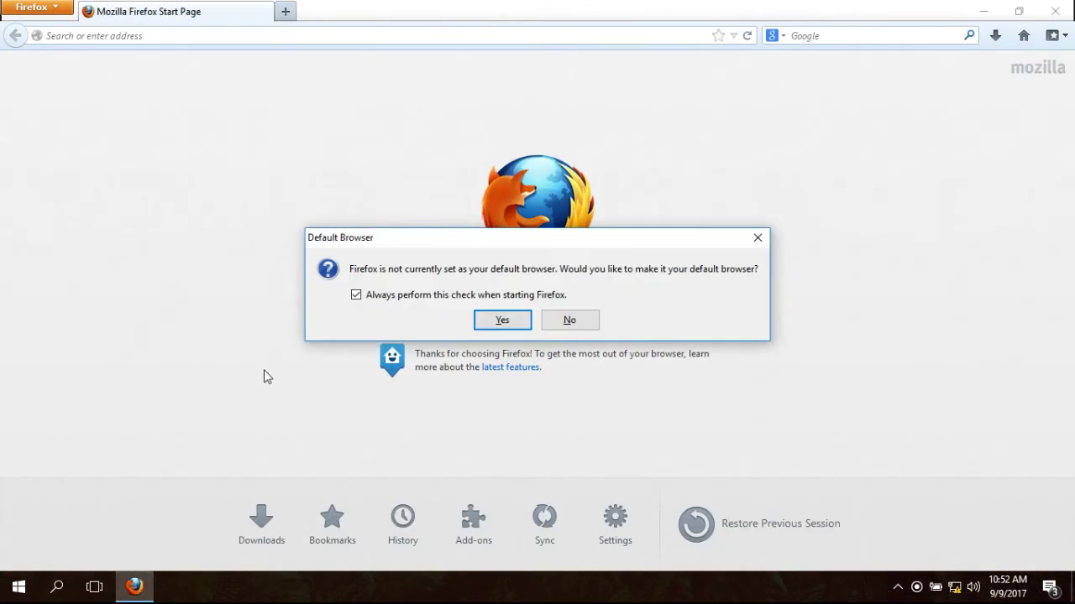
left_click(560, 320)
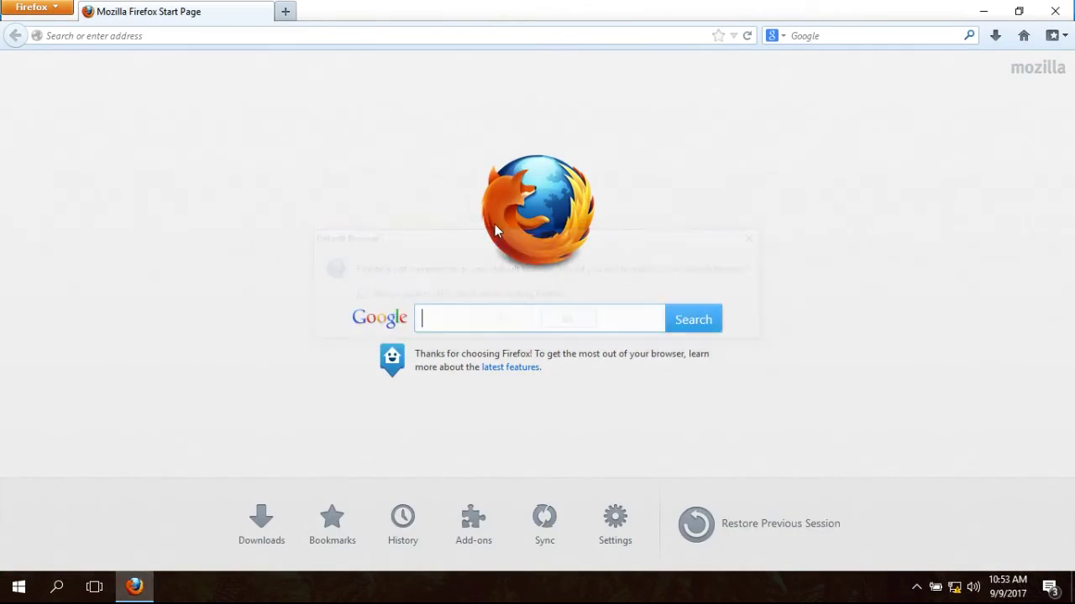
left_click(286, 11)
left_click(220, 9)
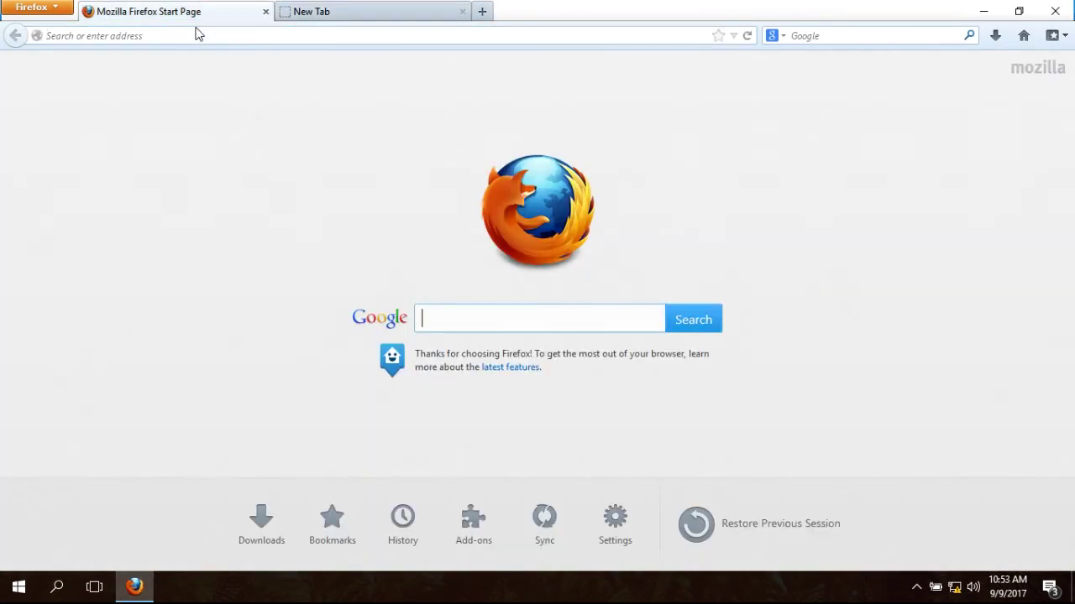
Load the FTP server's root directory at ftp://192.168.43.3 in the current tab.
left_click(193, 35)
type("ft")
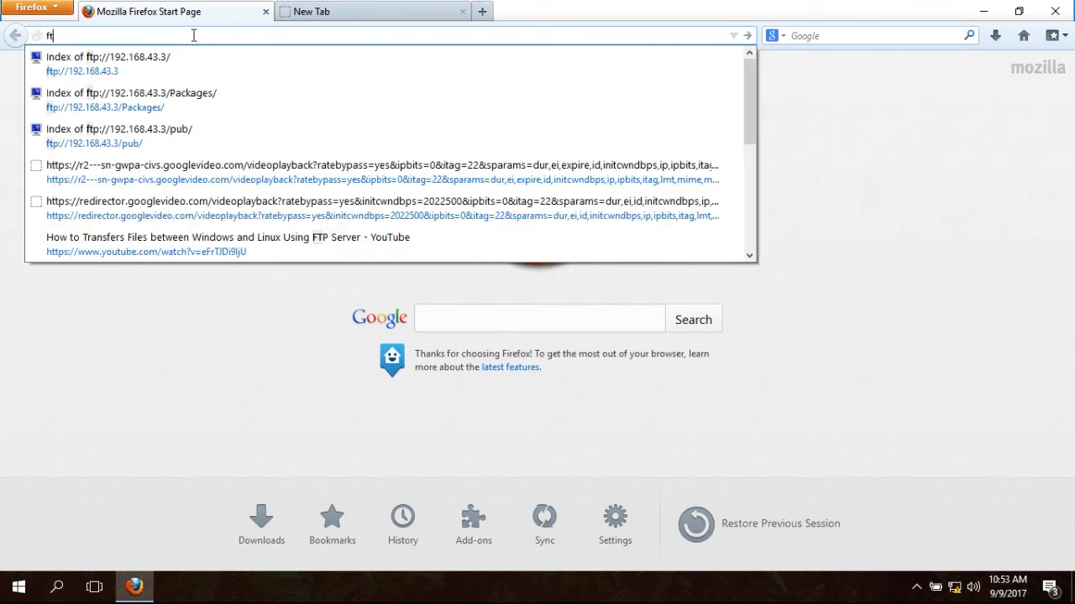
type("p://")
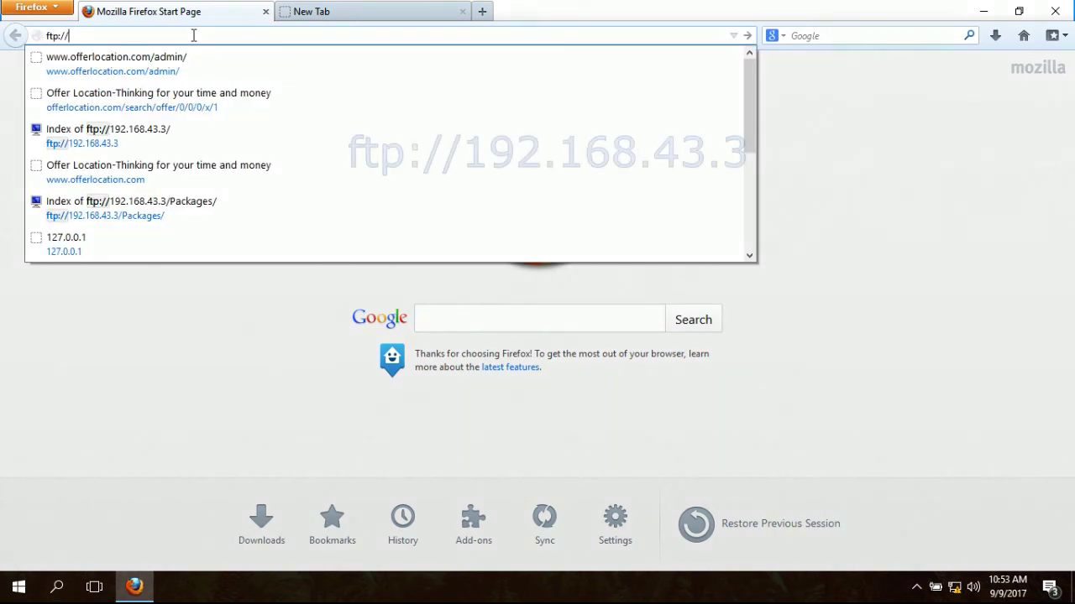
type("192.16")
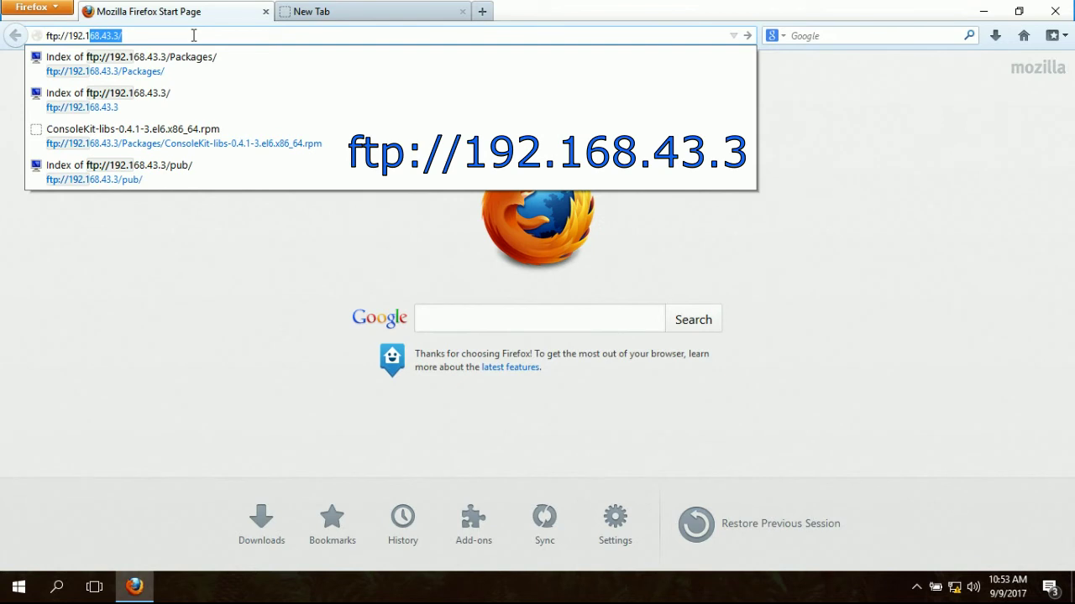
type("8.43.")
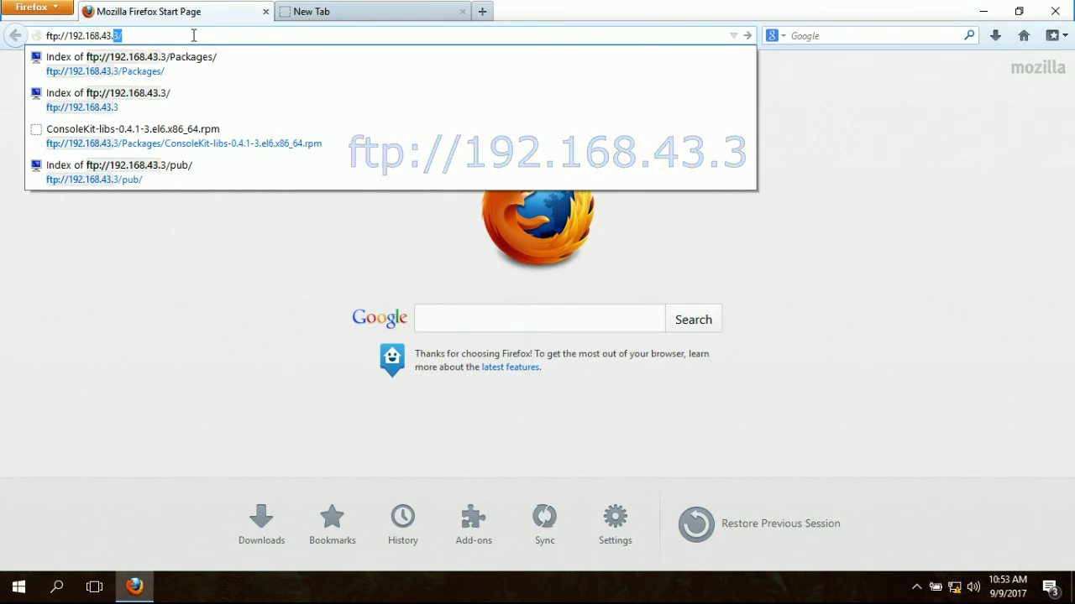
key("Return")
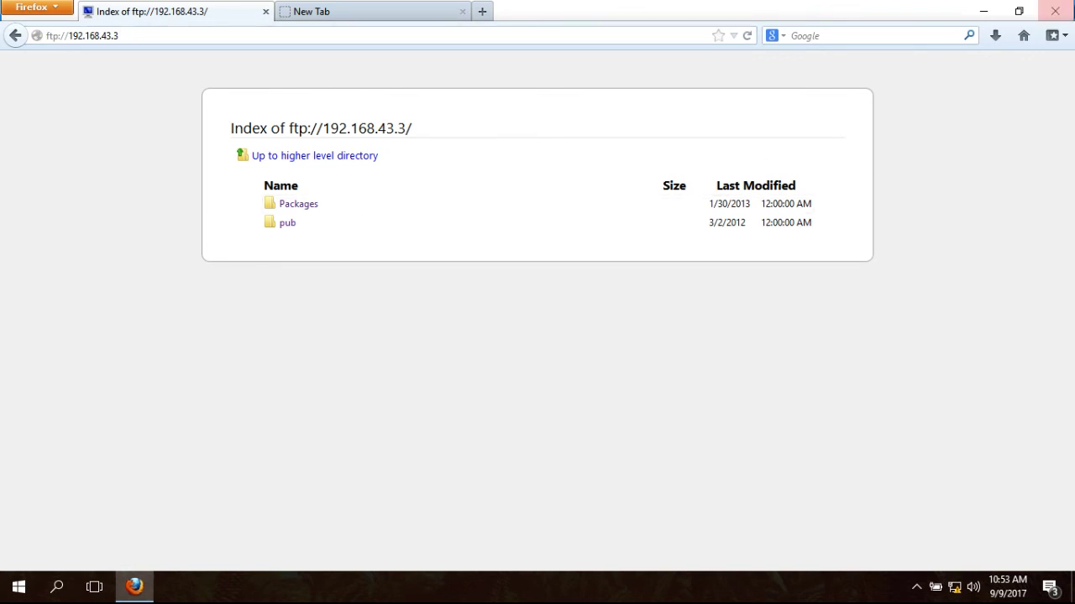
left_click(1062, 37)
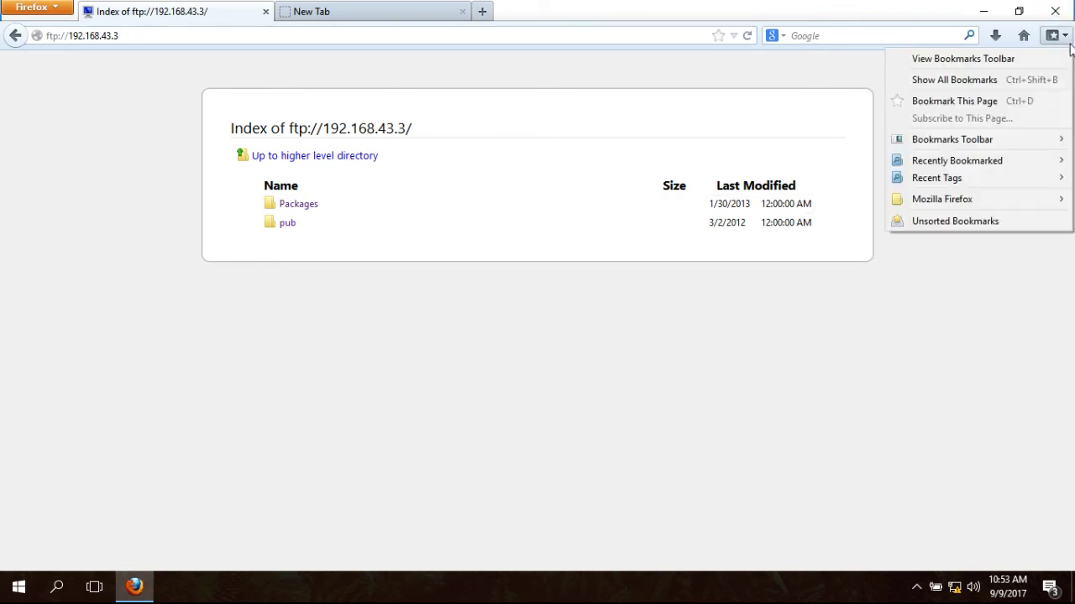
left_click(815, 116)
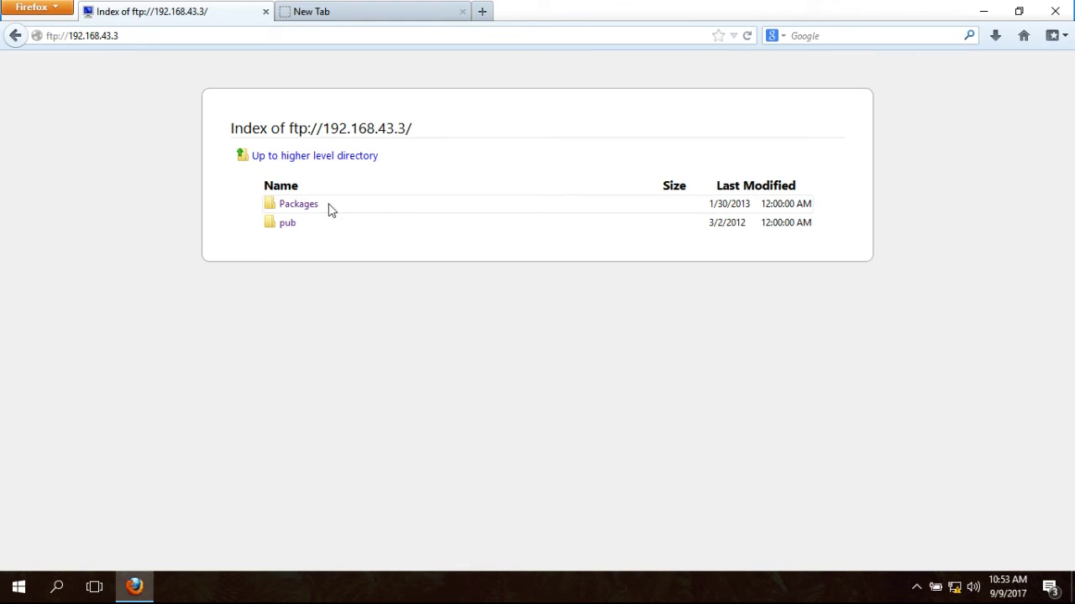
Open the Packages directory from the FTP server's index listing.
key("ctrl+plus")
key("ctrl+plus")
key("ctrl+plus")
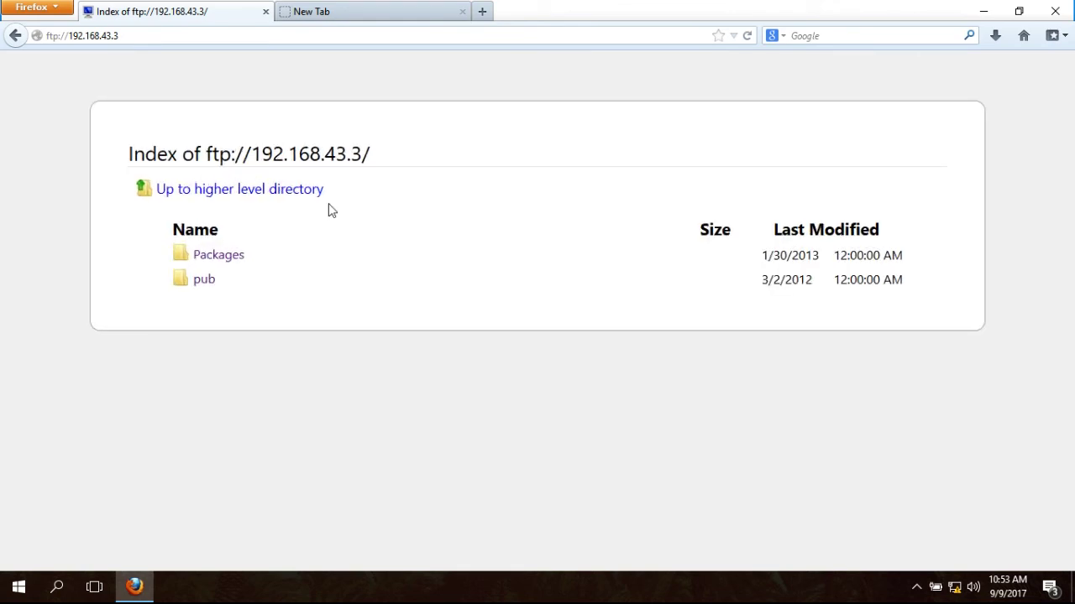
left_click(221, 265)
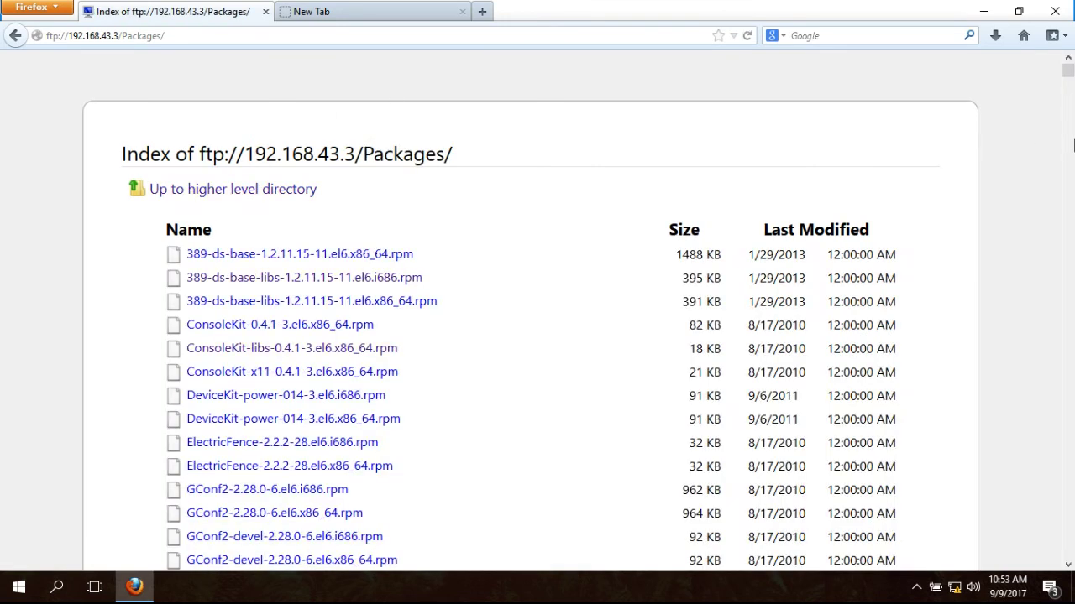
Download PackageKit-device-rebind-0.5.8-21.el6.x86_64.rpm from the Packages listing with the Save File option.
scroll(1069, 563, "down", 5)
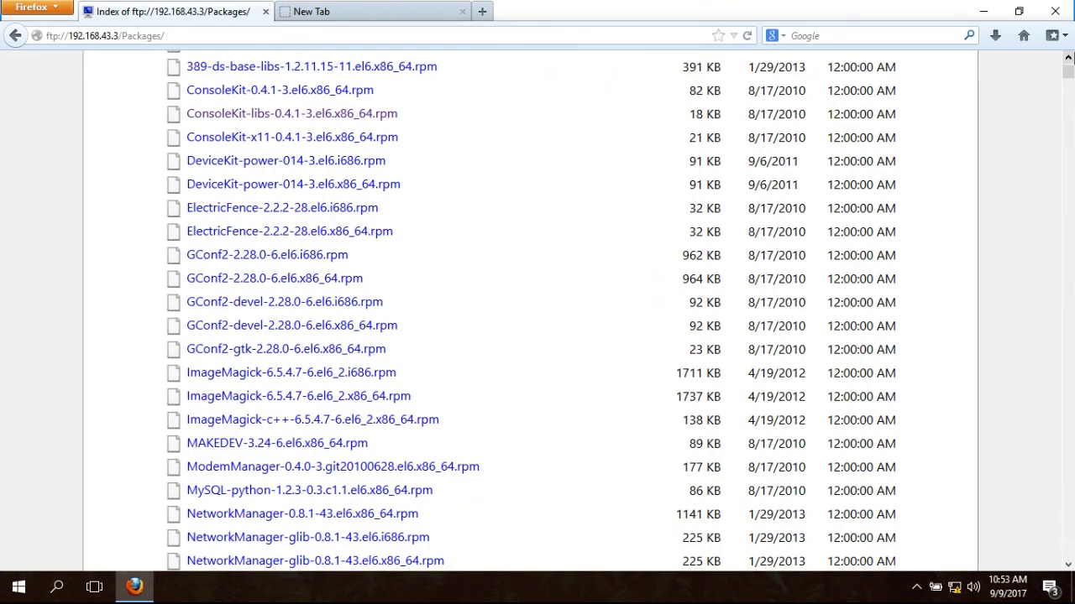
mouse_move(1069, 74)
left_mouse_down()
mouse_move(1069, 248)
mouse_move(1069, 74)
left_mouse_up()
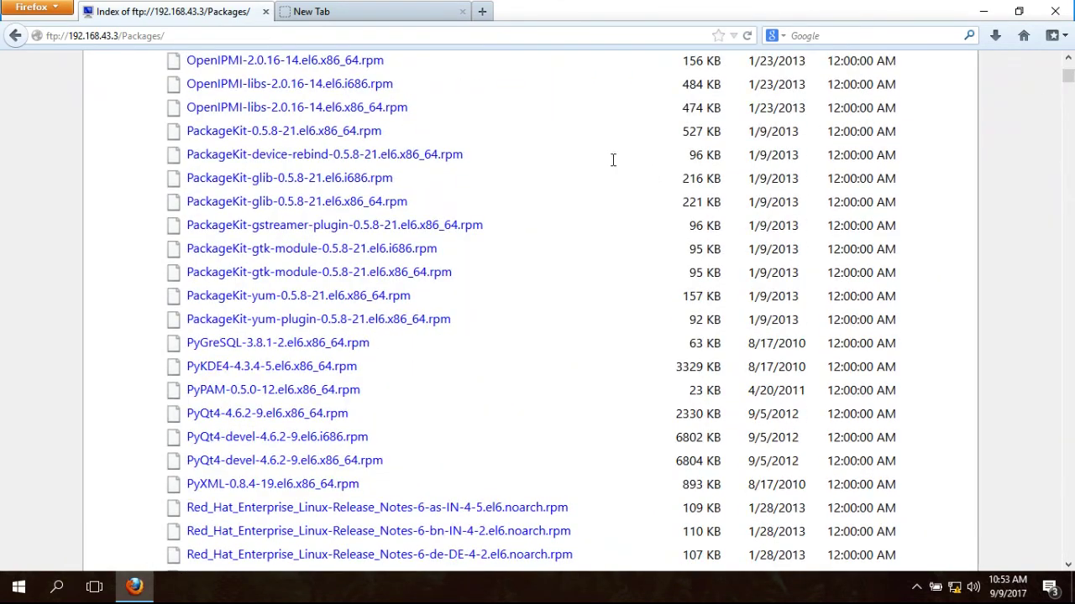
left_click(424, 165)
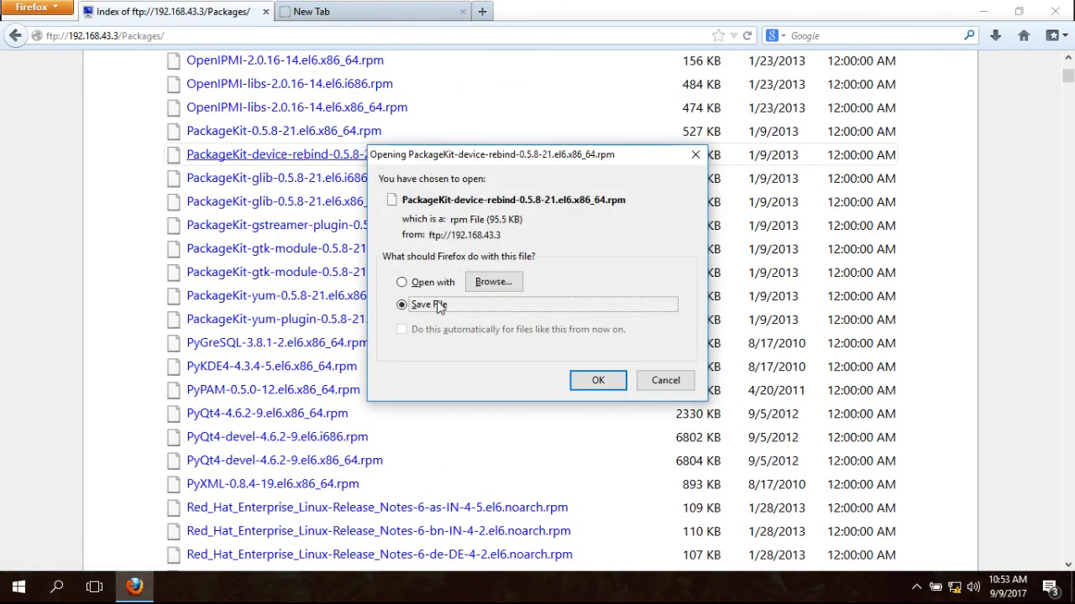
left_click(591, 380)
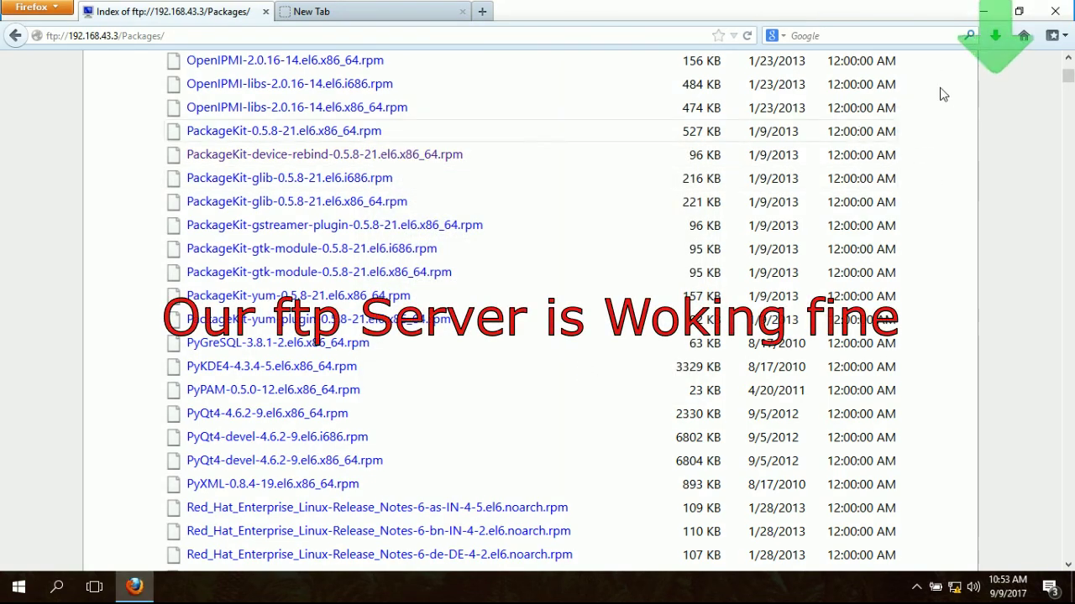
Check the downloaded rpm file in its containing Downloads folder, and close the folder window and Firefox with both its tabs.
left_click(994, 38)
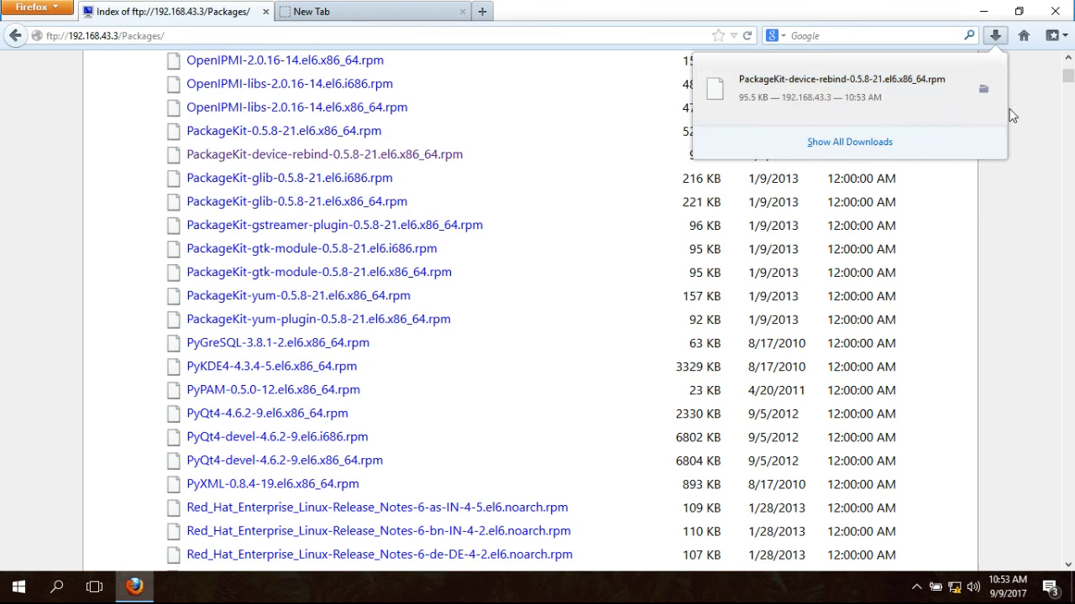
left_click(983, 91)
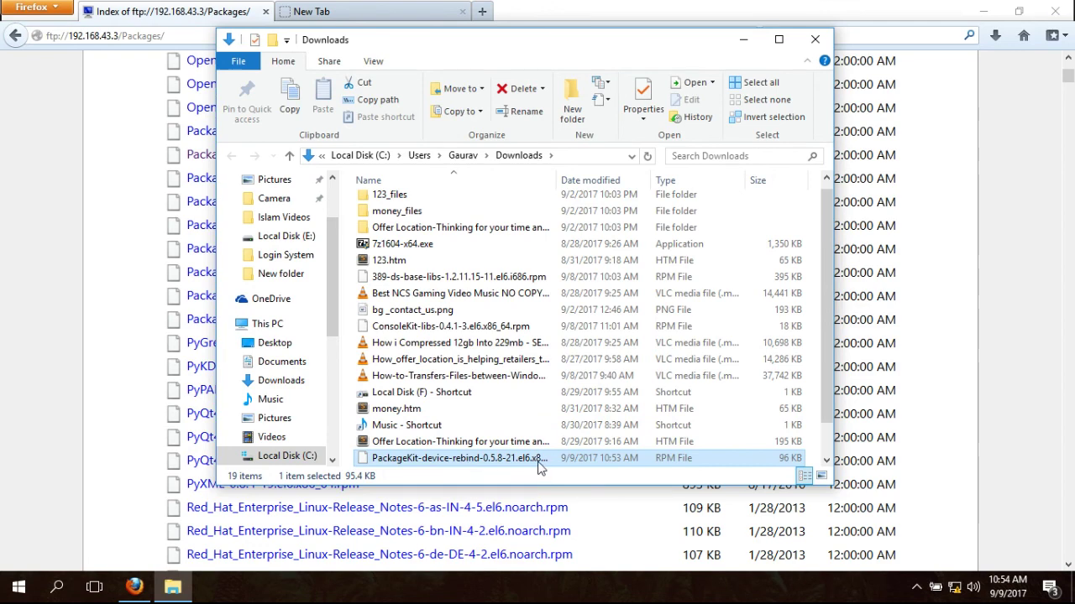
left_click(814, 39)
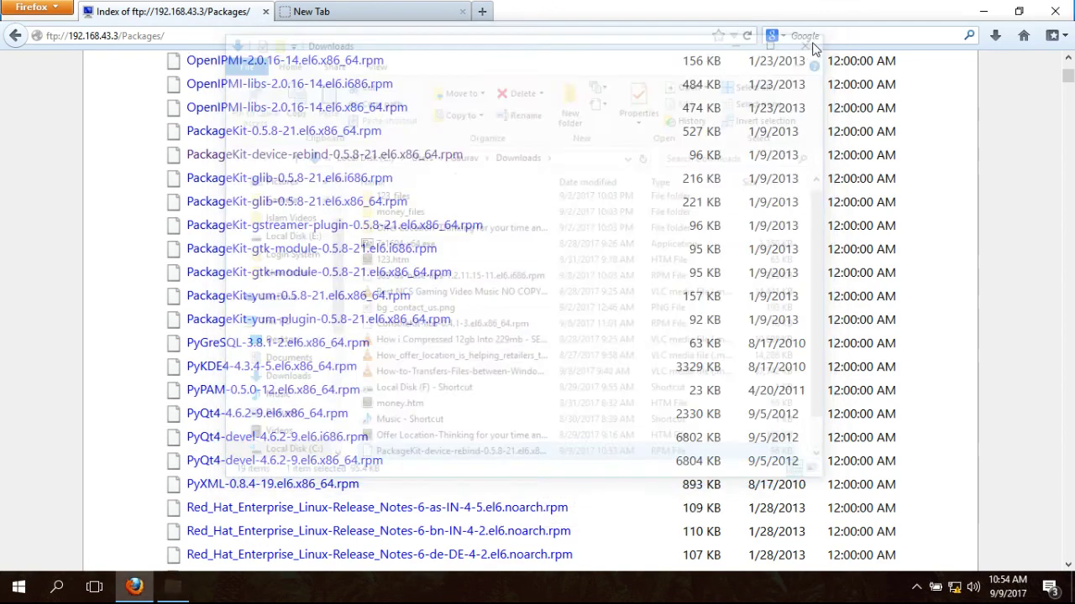
left_click(1054, 11)
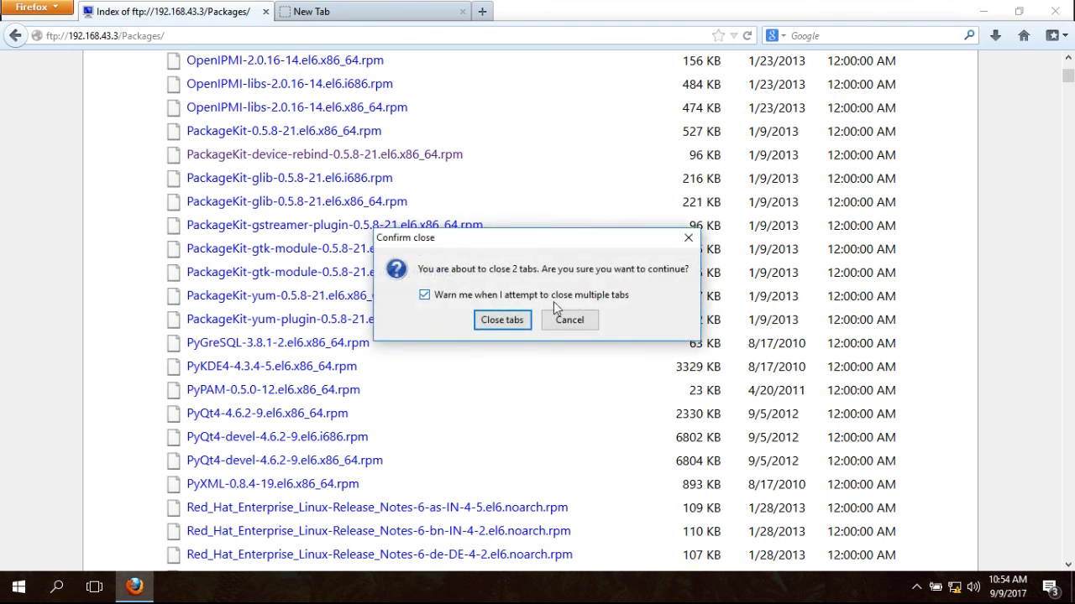
left_click(502, 320)
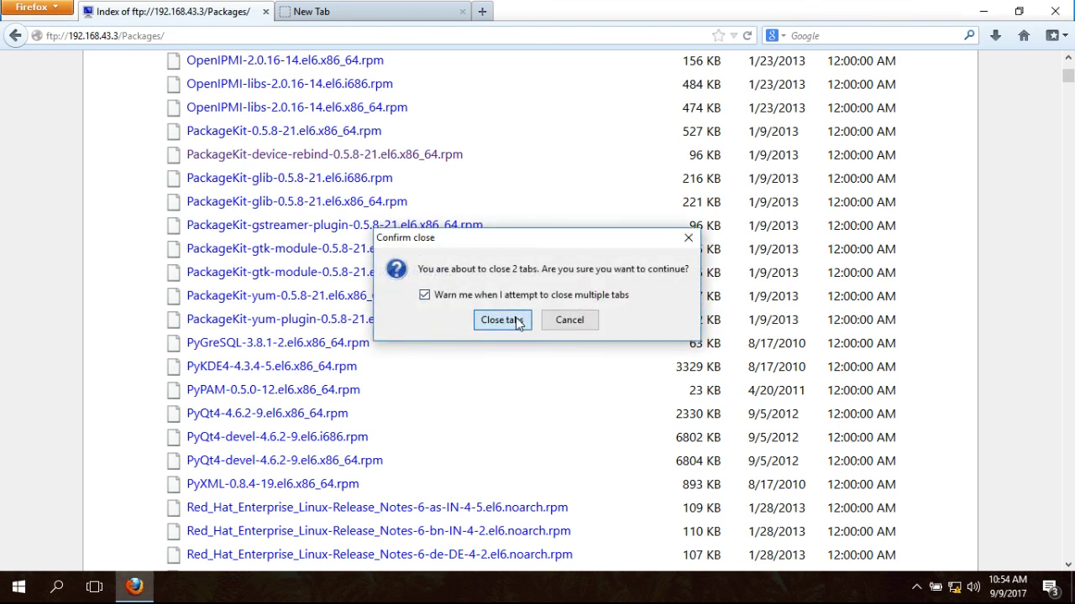